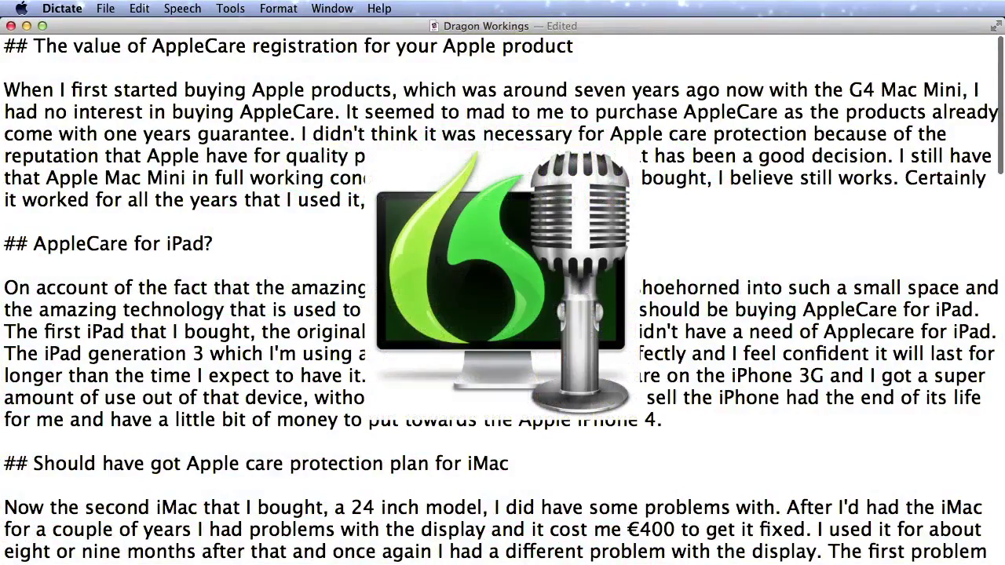
- Read through the dictated AppleCare article and examine the Markdown marks on the "Just be patient for an upgrade" and "What would you do in my shoes?" headings
scroll(502, 298, "down", 20)
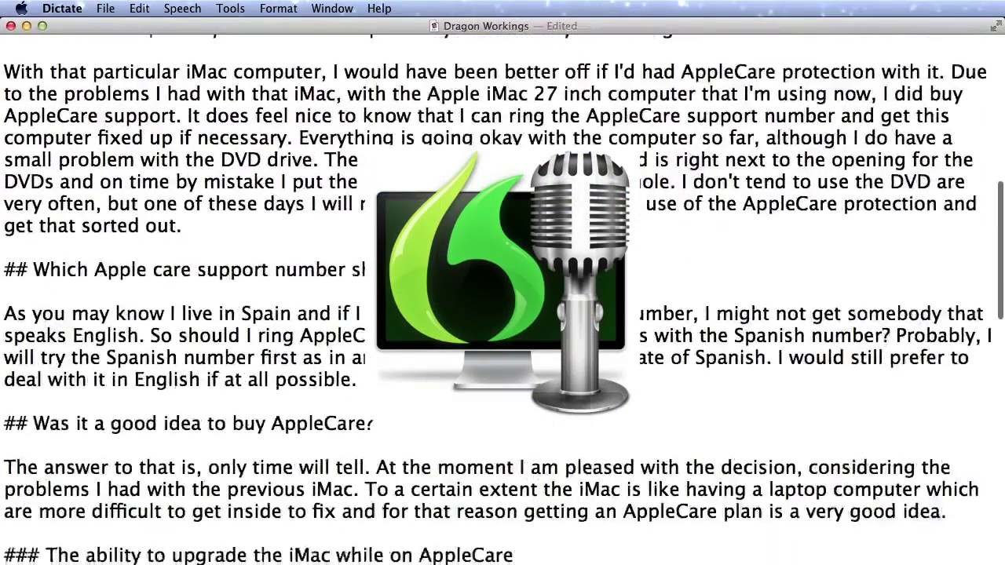
scroll(503, 298, "down", 15)
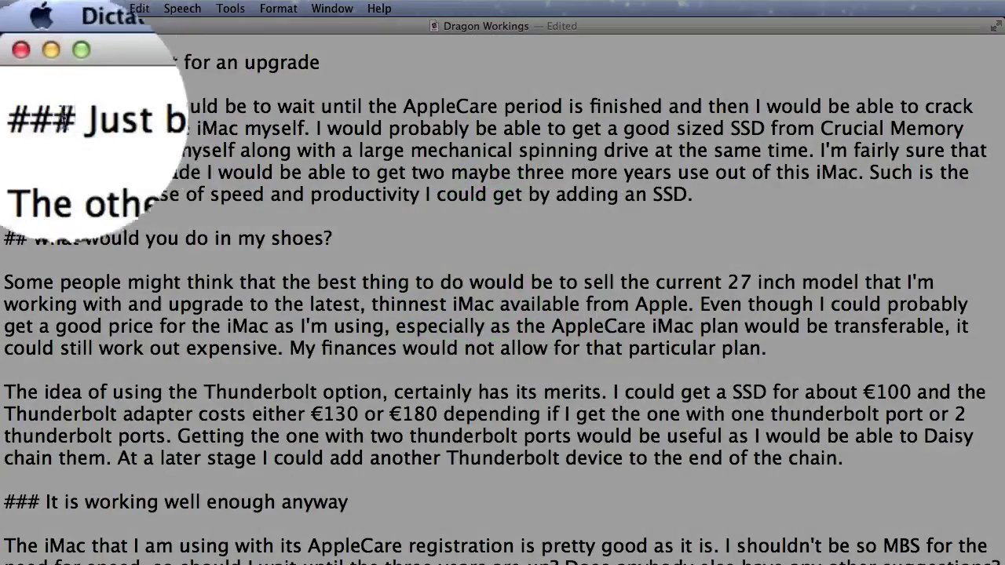
left_click_drag(43, 62, 4, 62)
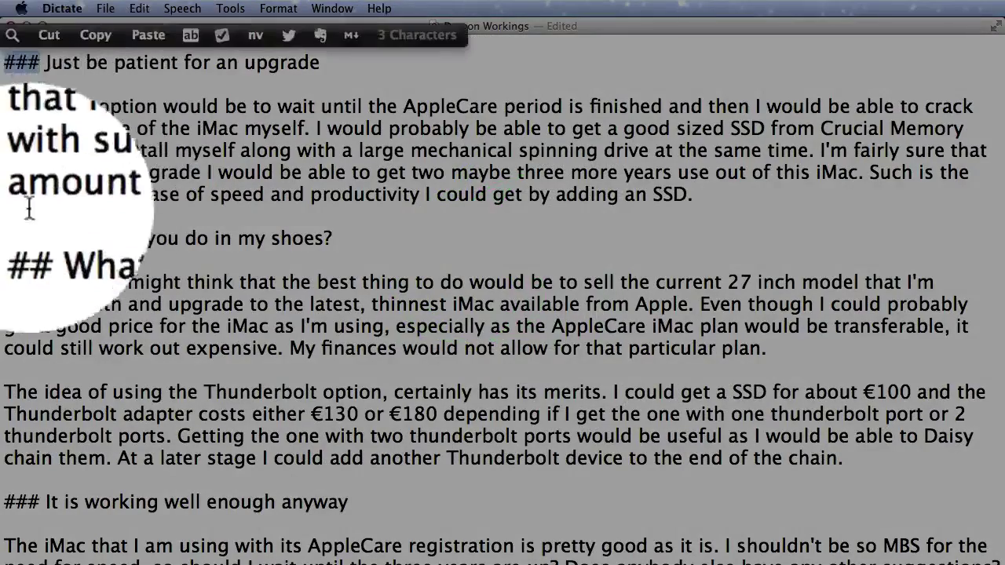
left_click_drag(4, 237, 346, 245)
left_click(346, 245)
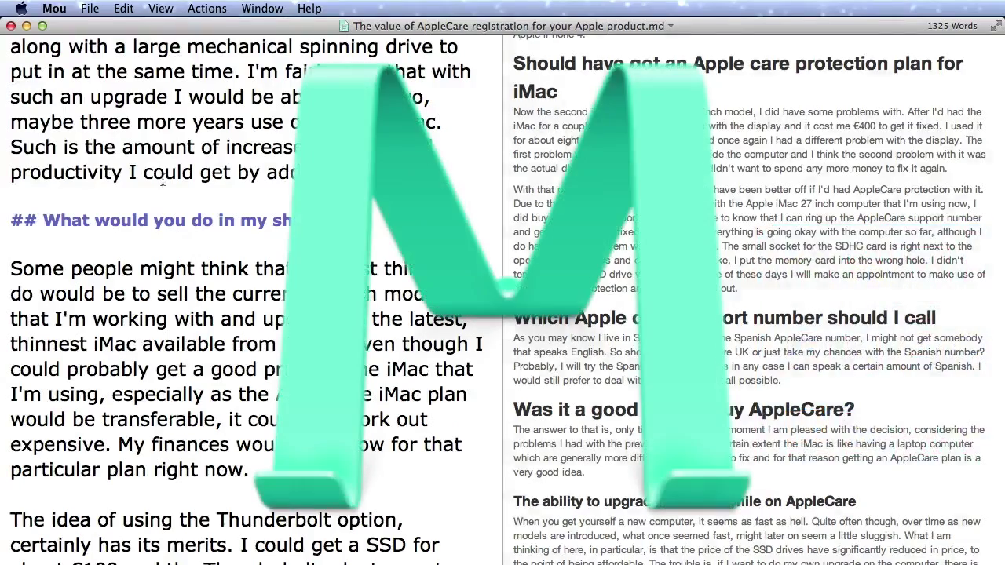
- Switch to Mou and compare the article's Markdown source with its formatted preview, back up to the main title
scroll(215, 293, "up", 15)
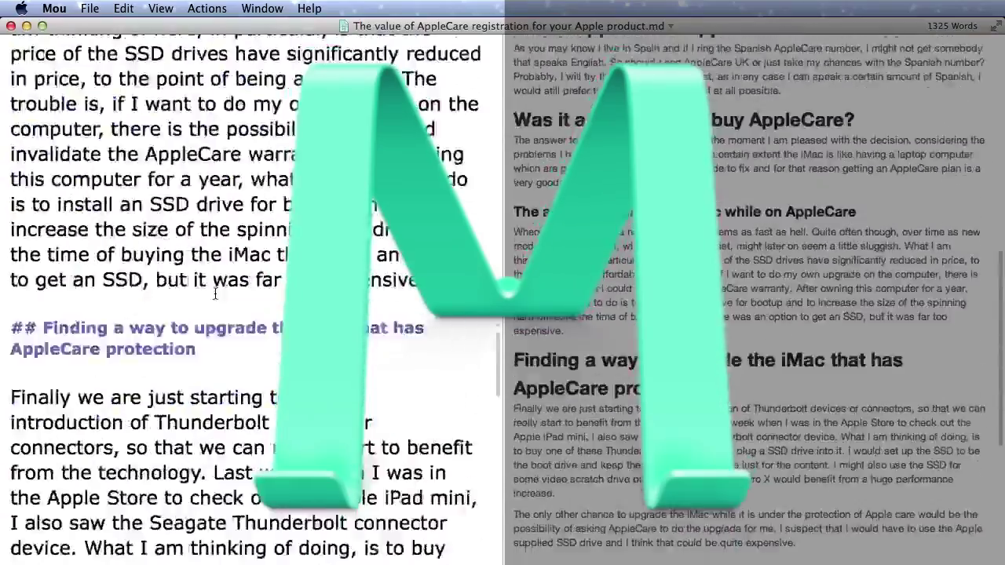
scroll(214, 293, "up", 5)
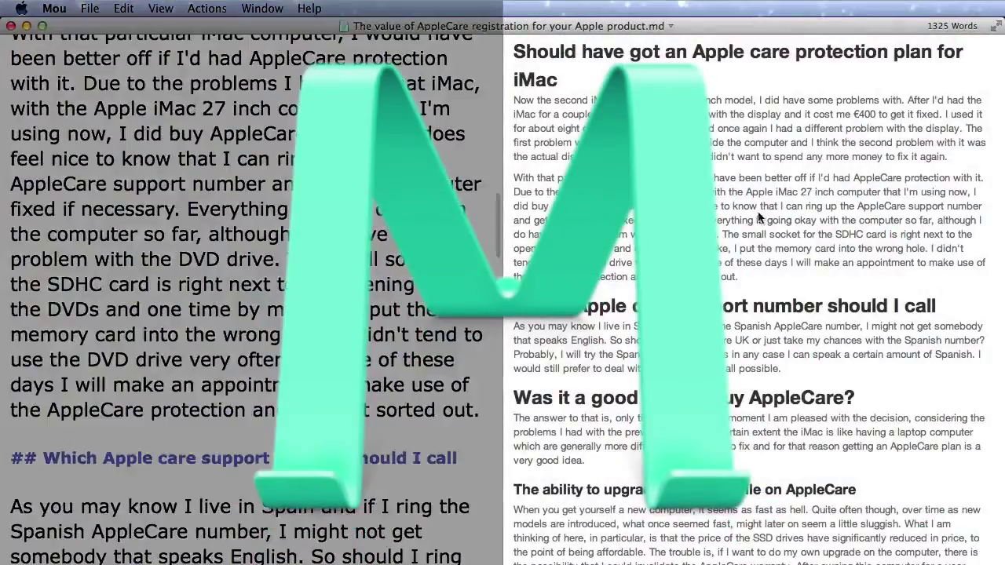
scroll(724, 200, "up", 8)
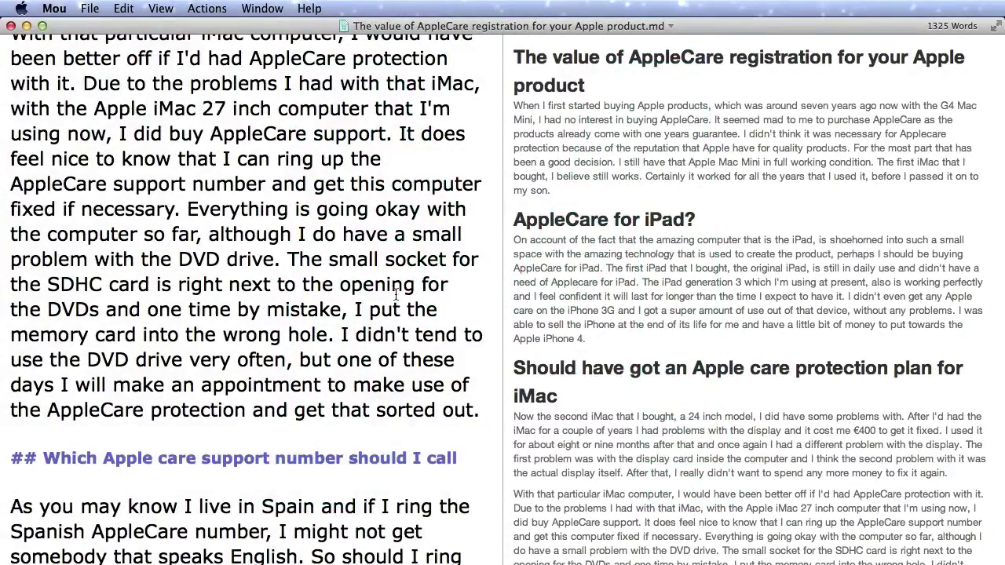
scroll(396, 292, "down", 5)
scroll(227, 248, "up", 15)
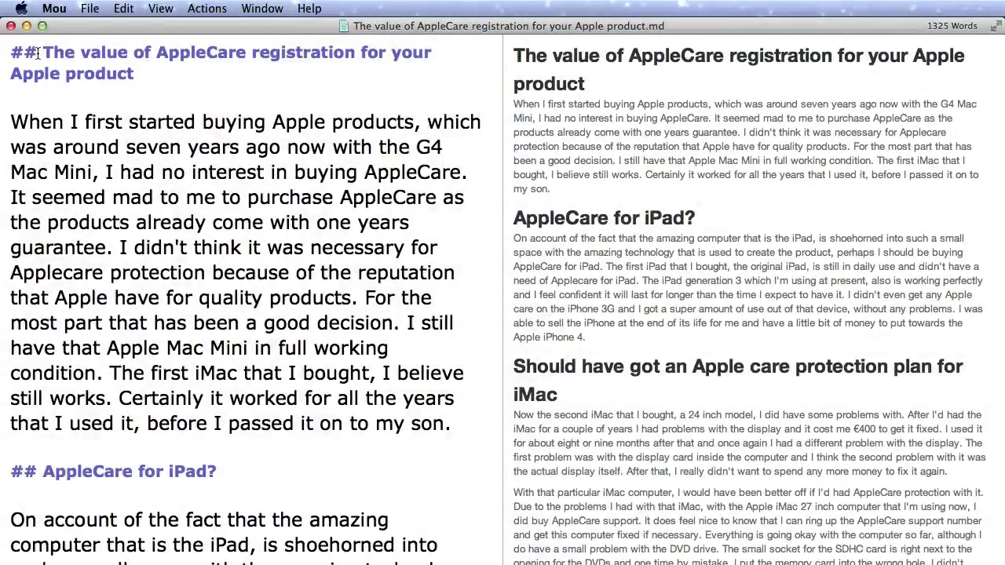
- Change the "AppleCare for iPad?" heading to a level-three Markdown heading
left_click(36, 52)
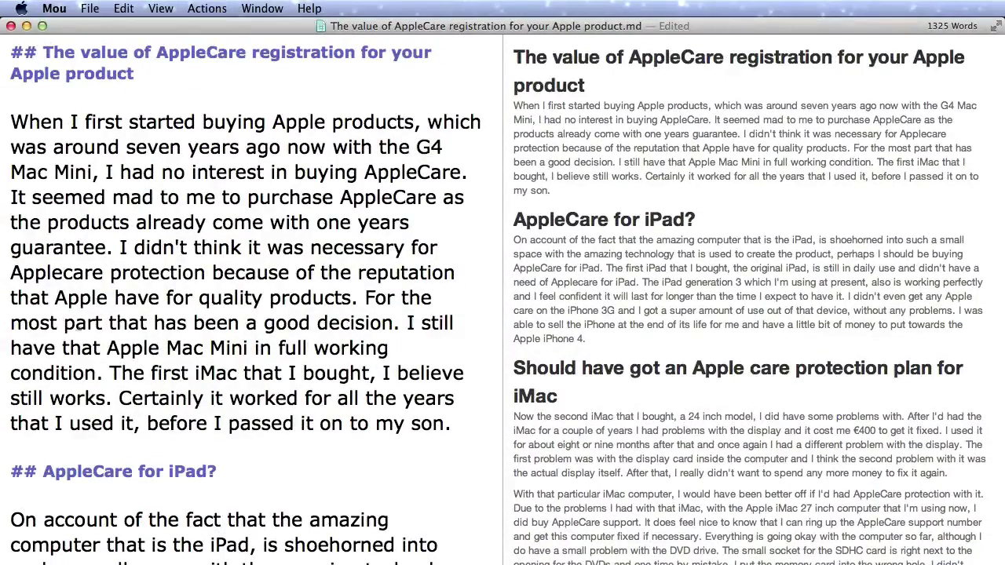
left_click(34, 463)
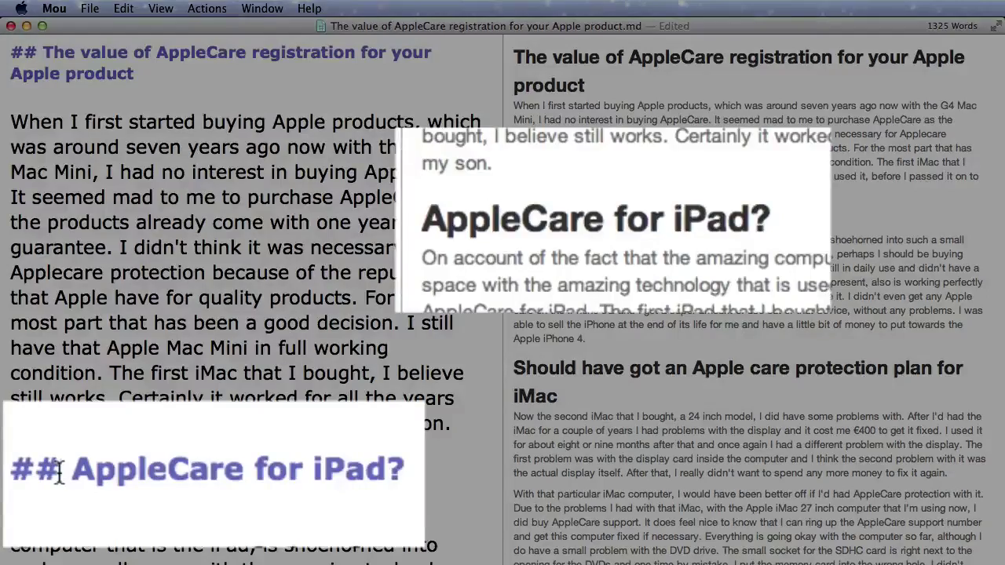
type("#")
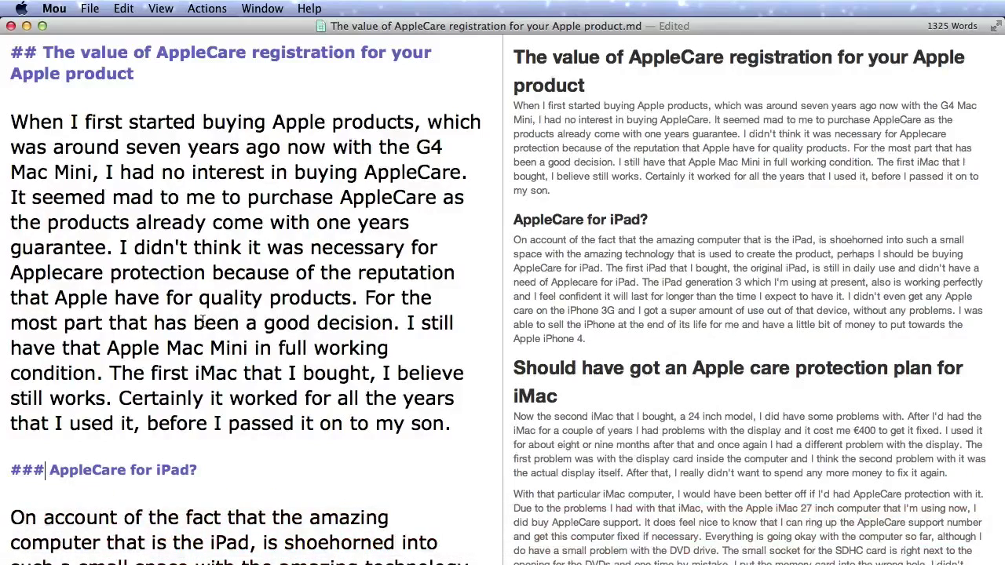
- Switch to Sigil and shrink the Validation Results area to give the page editor more height
key("ctrl+space")
key("Right")
key("Right")
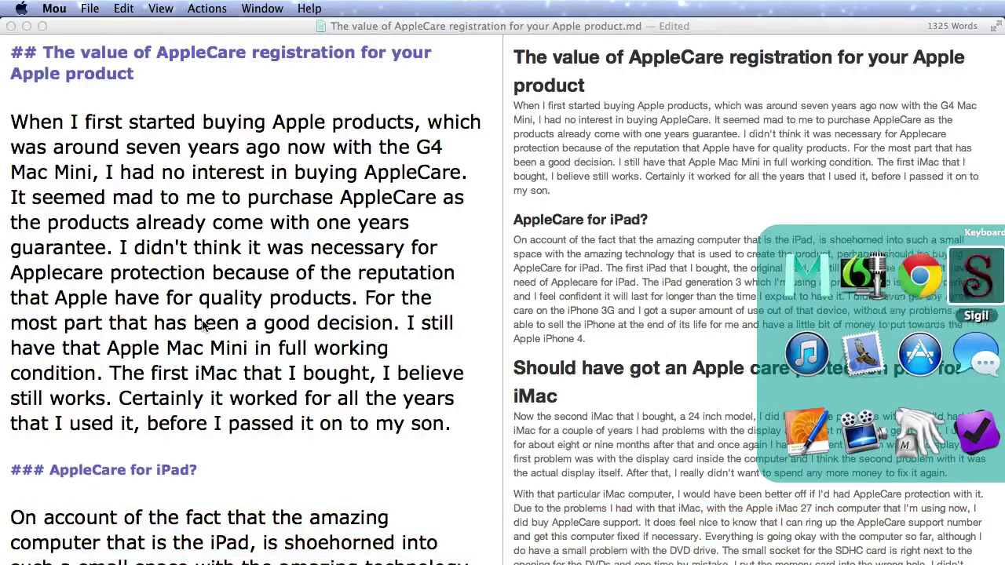
key("Return")
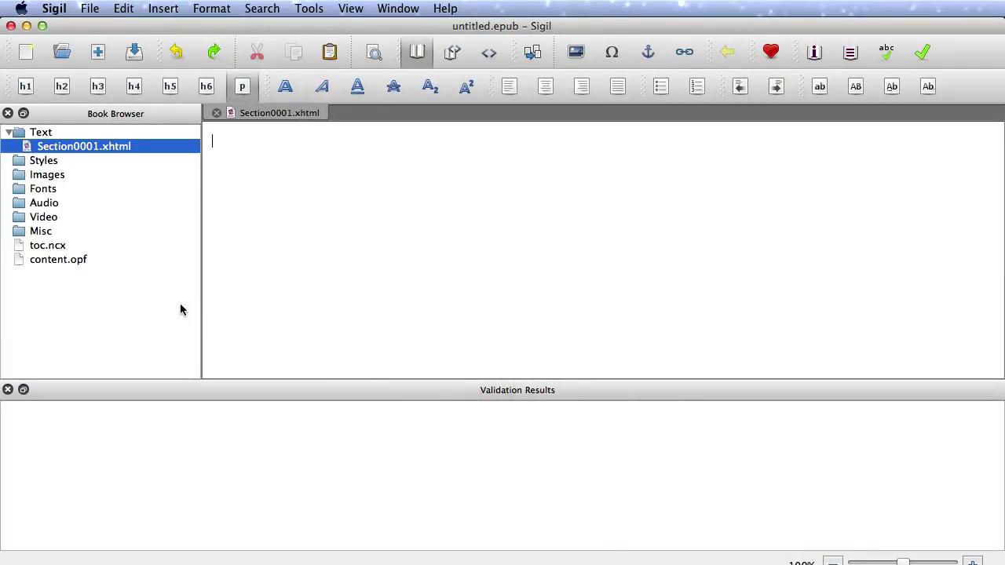
left_click_drag(278, 380, 272, 469)
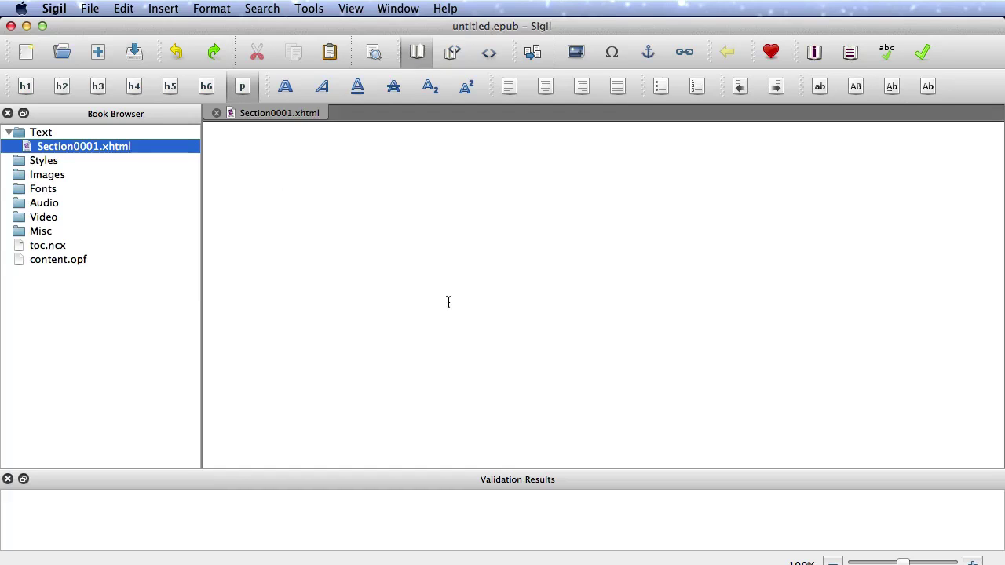
- Try pasting the article's HTML into Section0001.xhtml in Book View, and undo the paste
key("super+v")
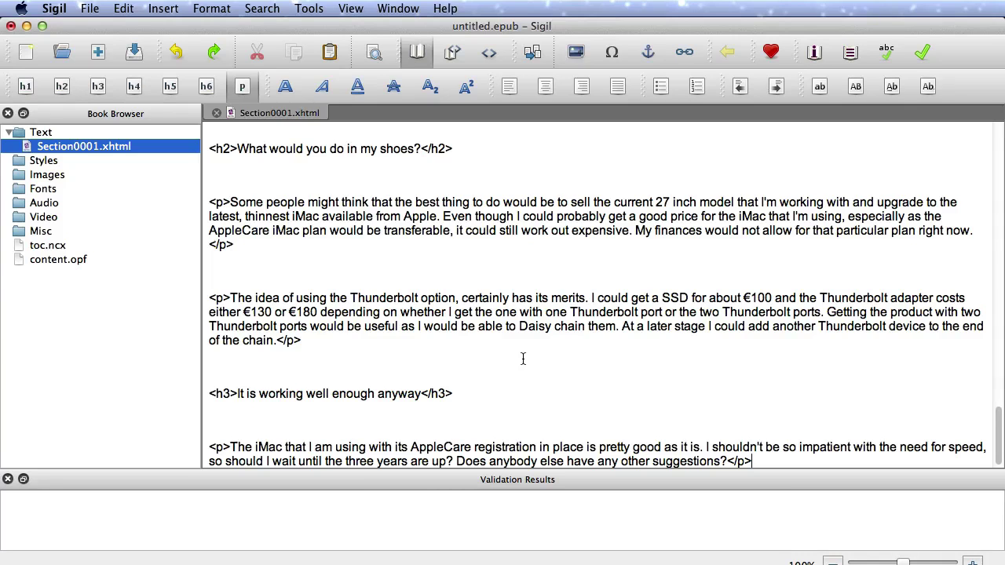
key("super+z")
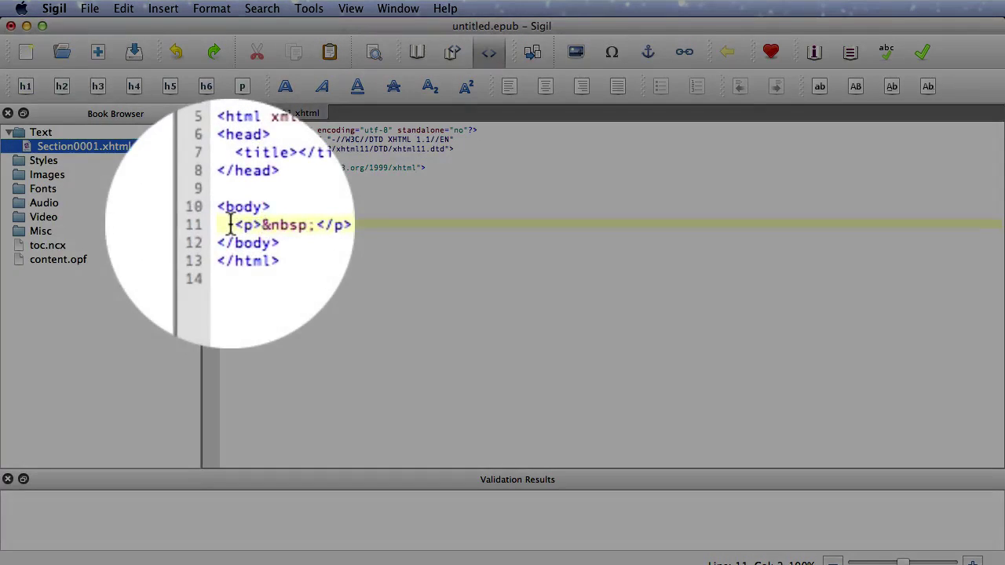
- Replace the empty placeholder paragraph in the page code with the copied article HTML and review the result in Book View
left_click_drag(234, 224, 292, 225)
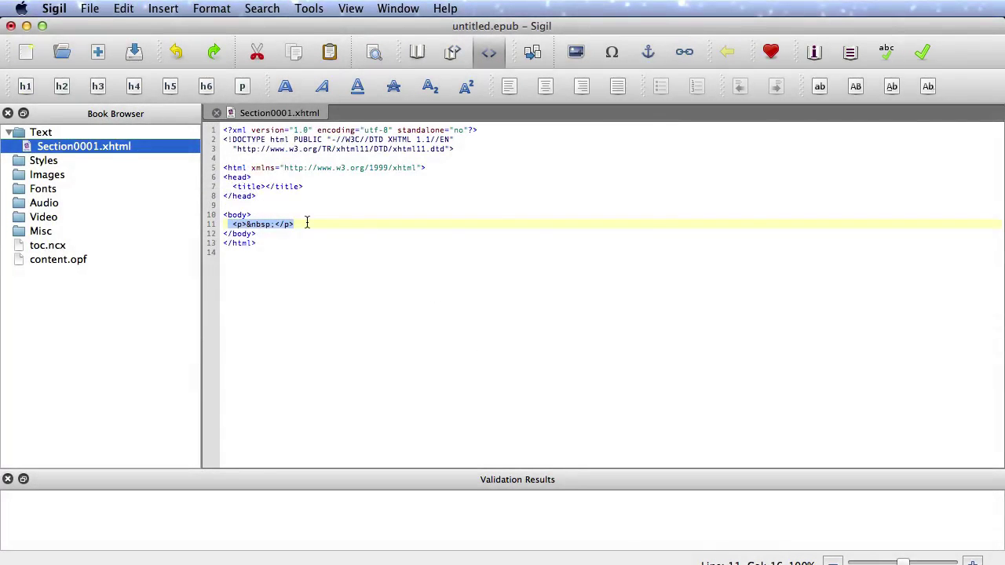
key("super+v")
scroll(438, 263, "up", 15)
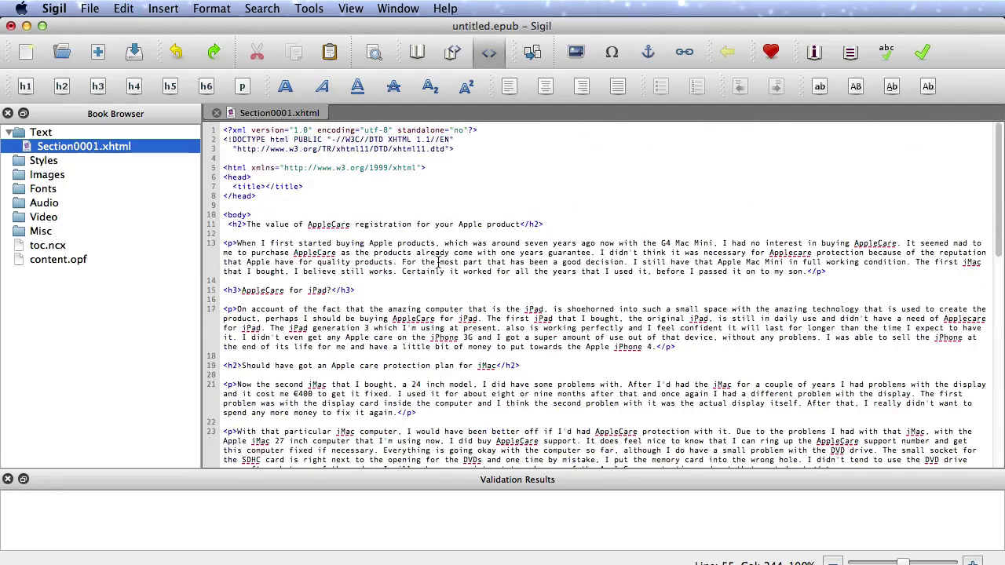
key("F2")
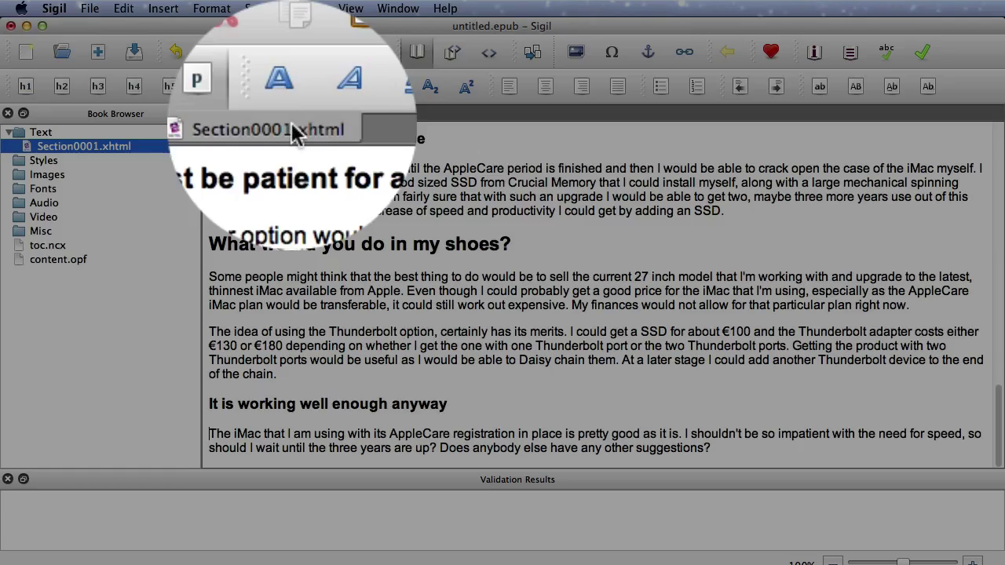
scroll(497, 251, "up", 10)
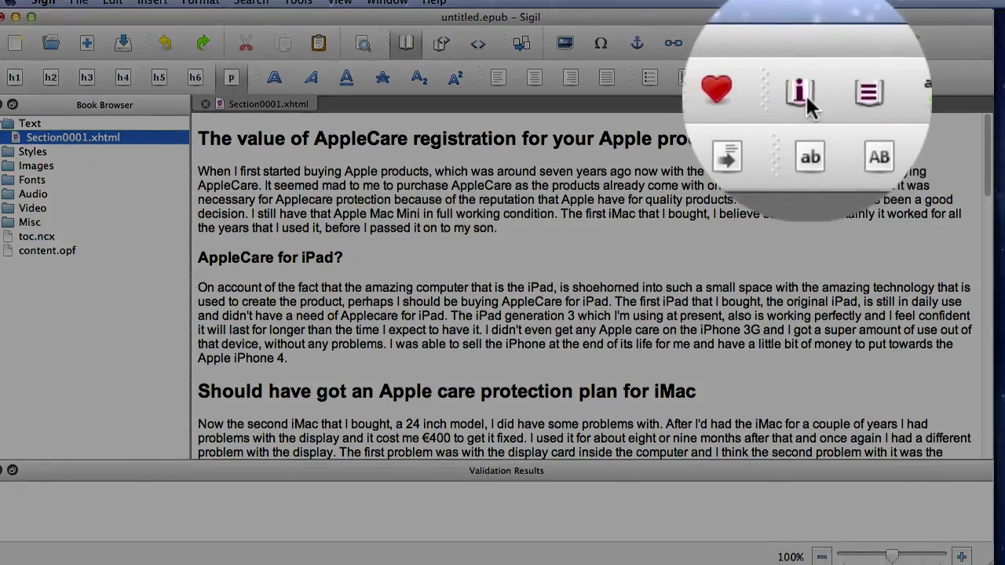
- In the book's metadata, set the title to "AppleCare for iMac" and enter the author's name
left_click(822, 100)
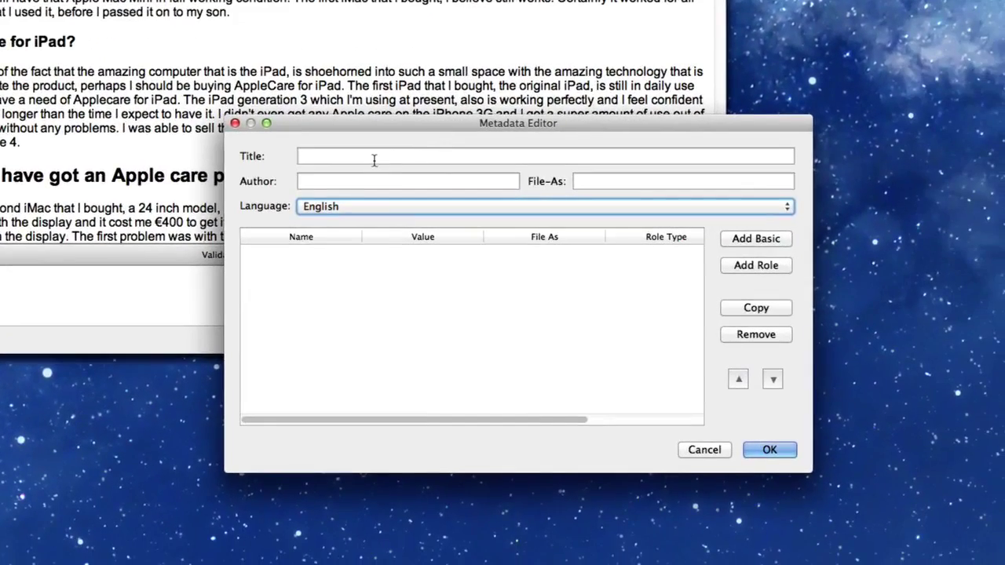
left_click(374, 160)
type("AppleCare for iMac")
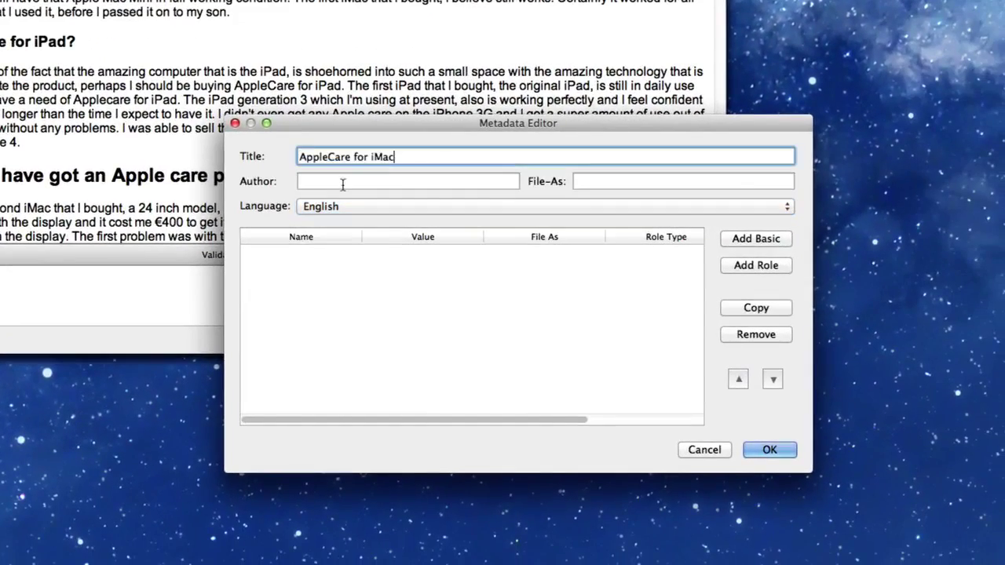
left_click(342, 184)
type("David Allen")
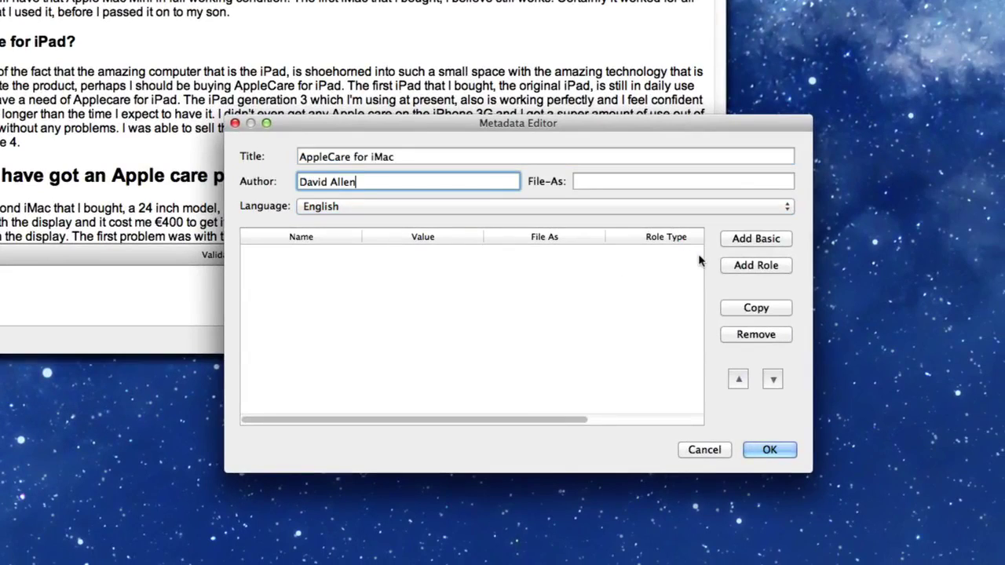
- Add the Date: Creation and Publisher properties to the book's metadata
left_click(755, 238)
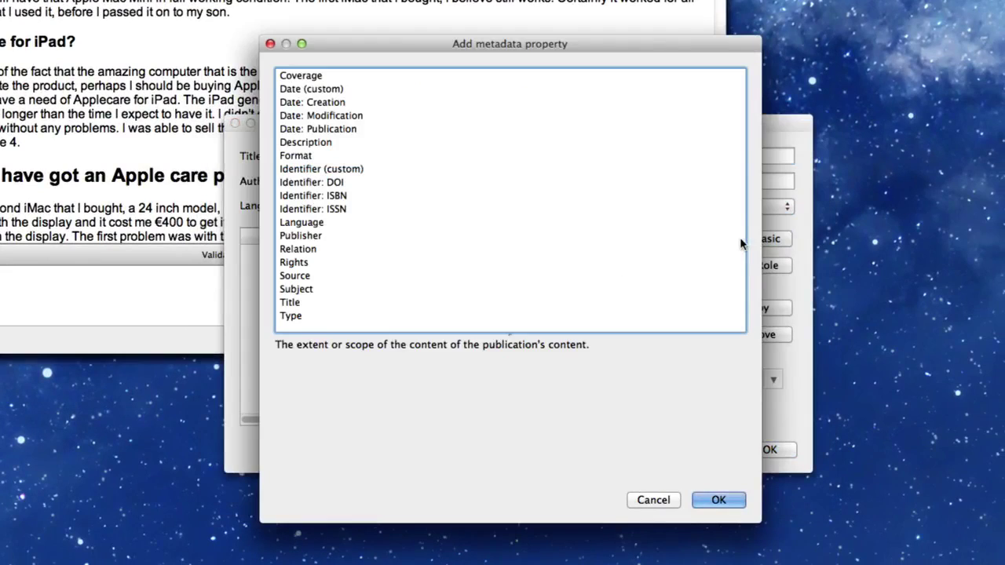
left_click(309, 107)
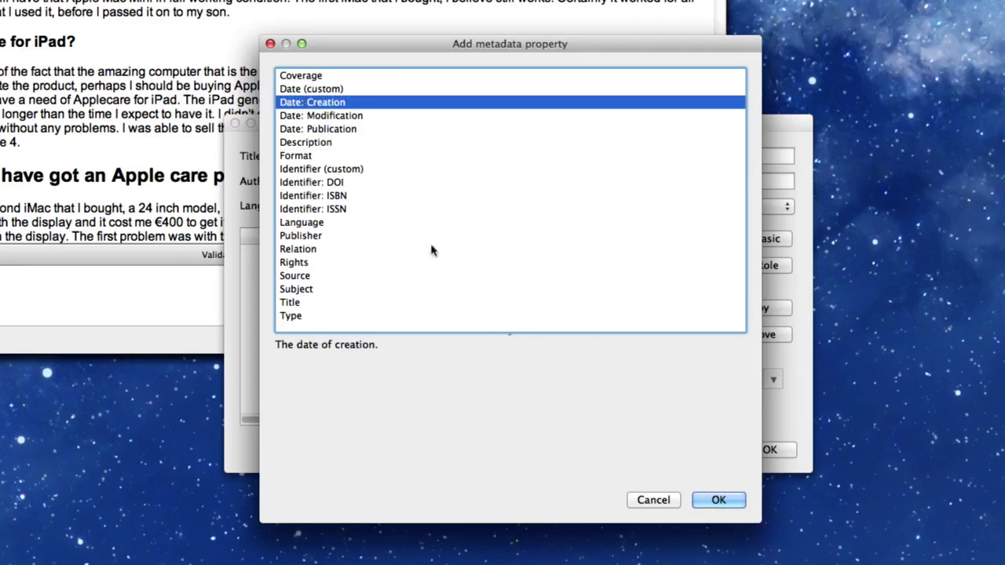
left_click(718, 501)
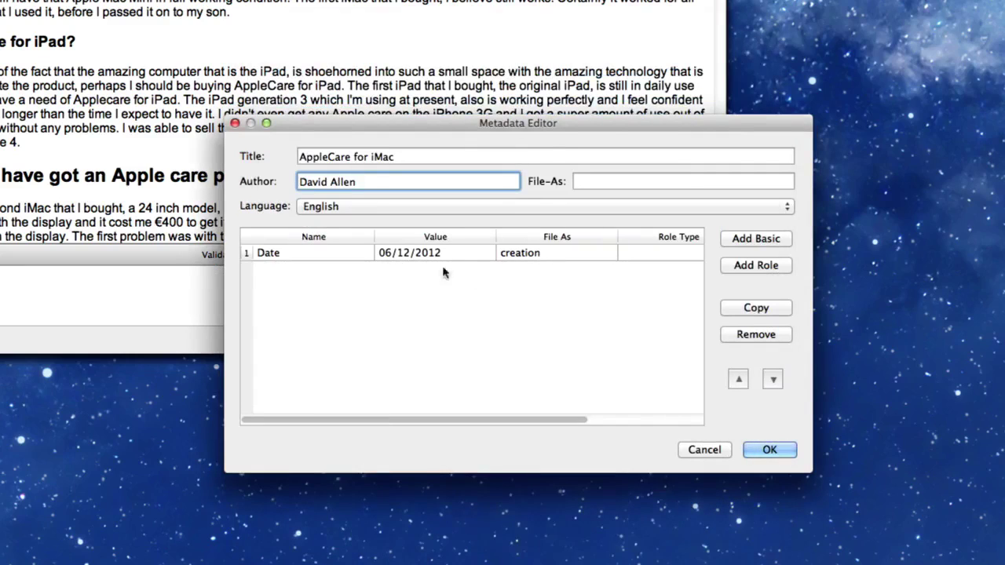
left_click(742, 237)
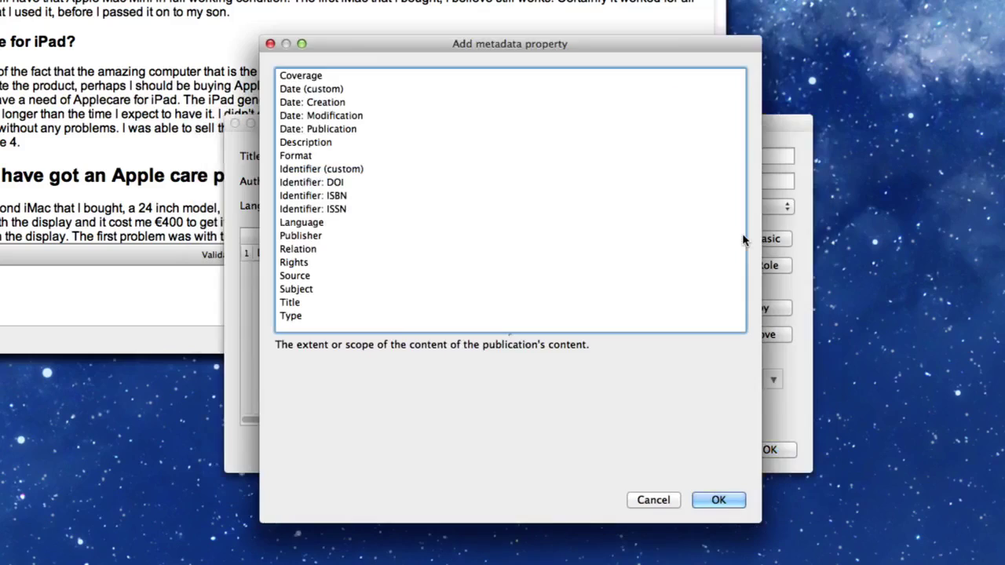
double_click(319, 240)
- Set the metadata language to English - Great Britain and the Publisher value to "Wizardgold", and apply the metadata
left_click(384, 206)
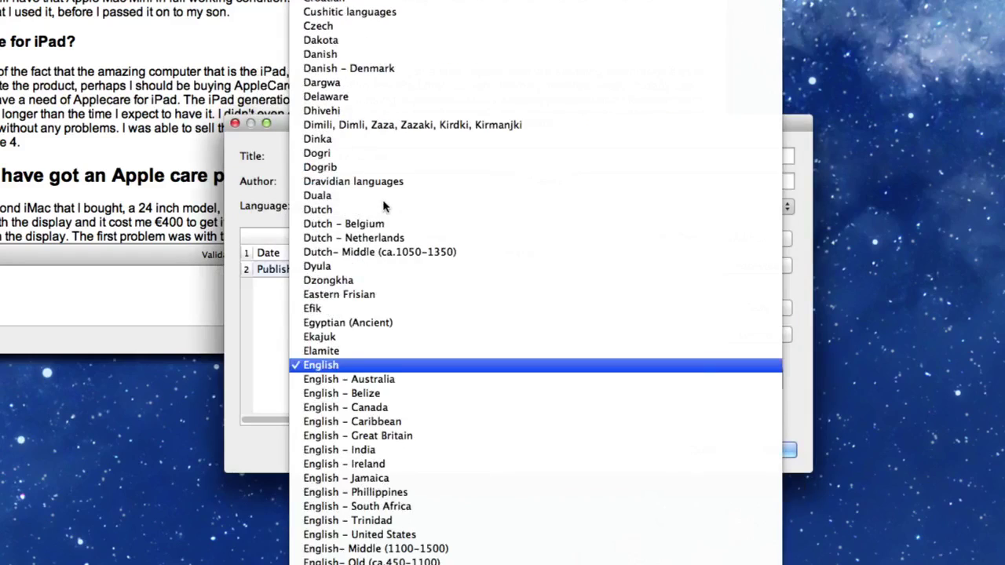
left_click(421, 436)
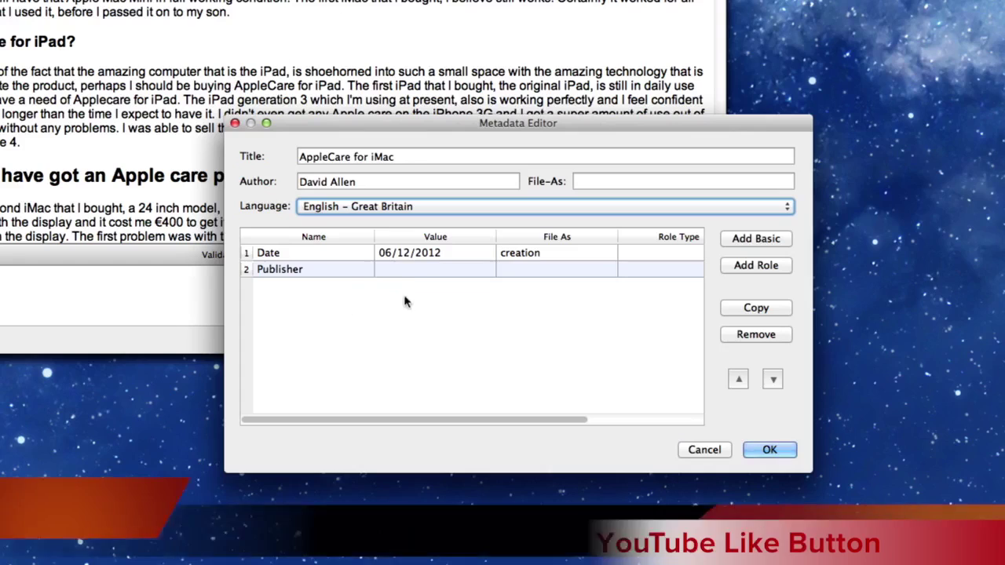
left_click(407, 274)
double_click(408, 276)
type("Wizardgold")
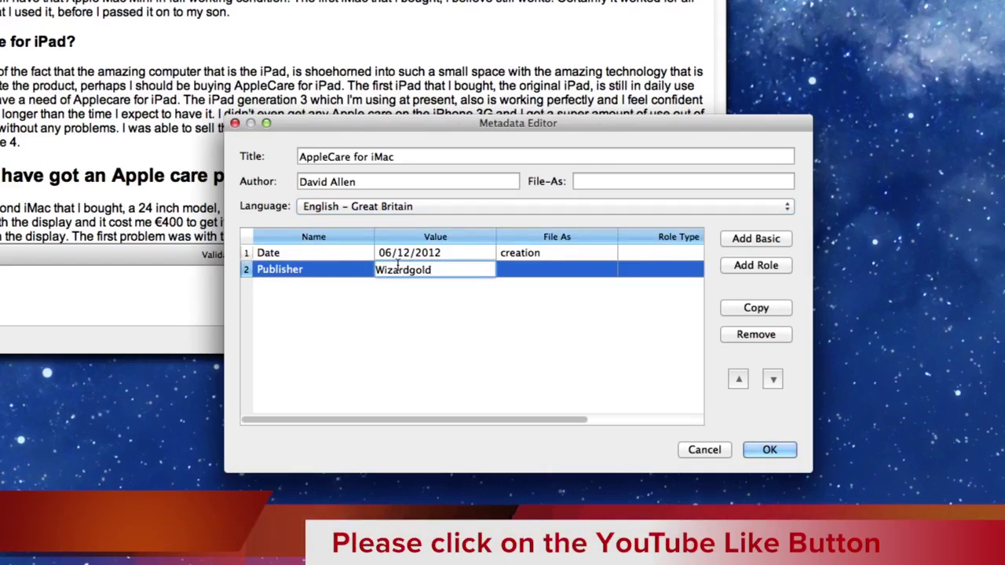
key("Return")
left_click(769, 449)
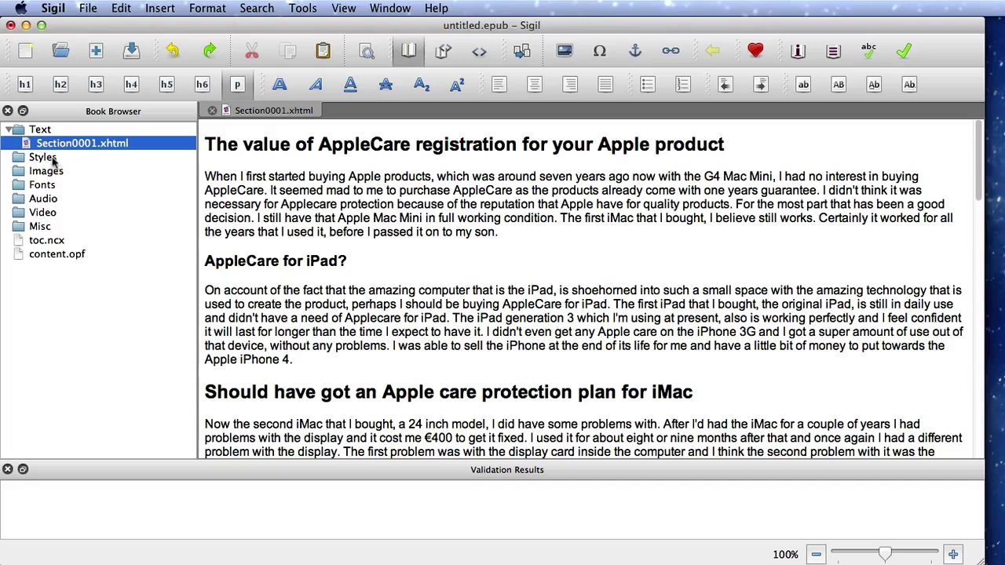
- Add a blank HTML file to the Text folder and rename it cover.xhtml
left_click(91, 130)
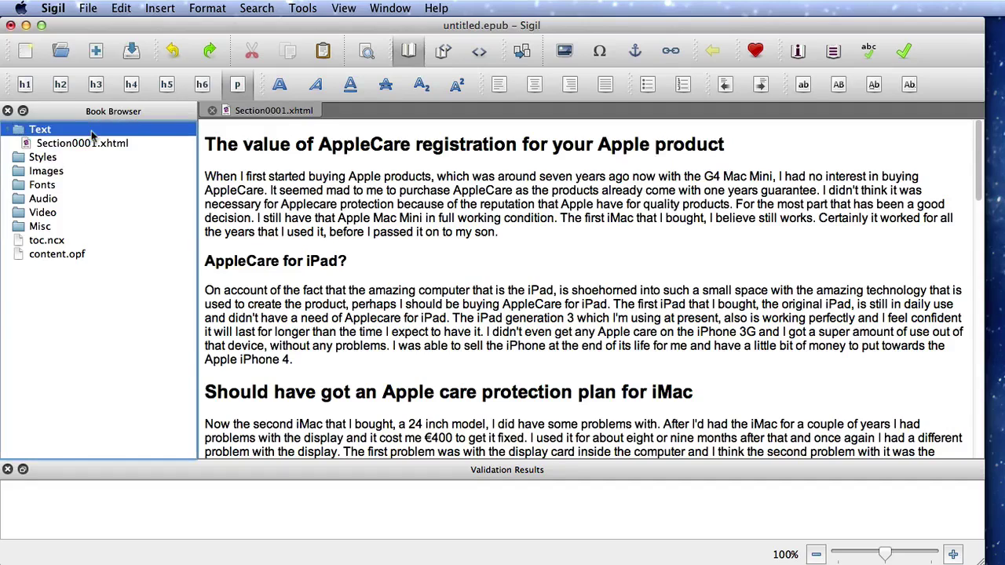
right_click(91, 130)
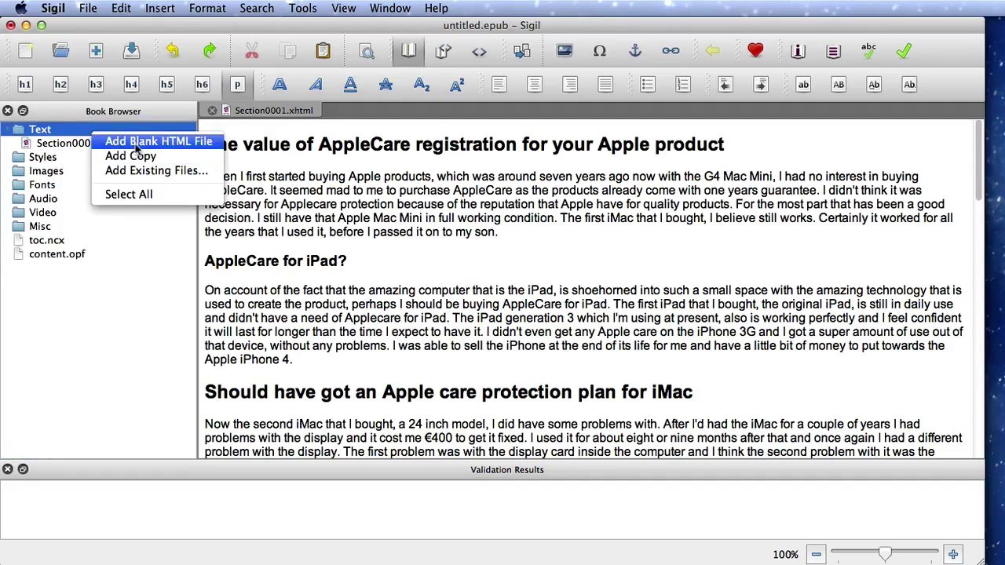
left_click(135, 142)
right_click(82, 155)
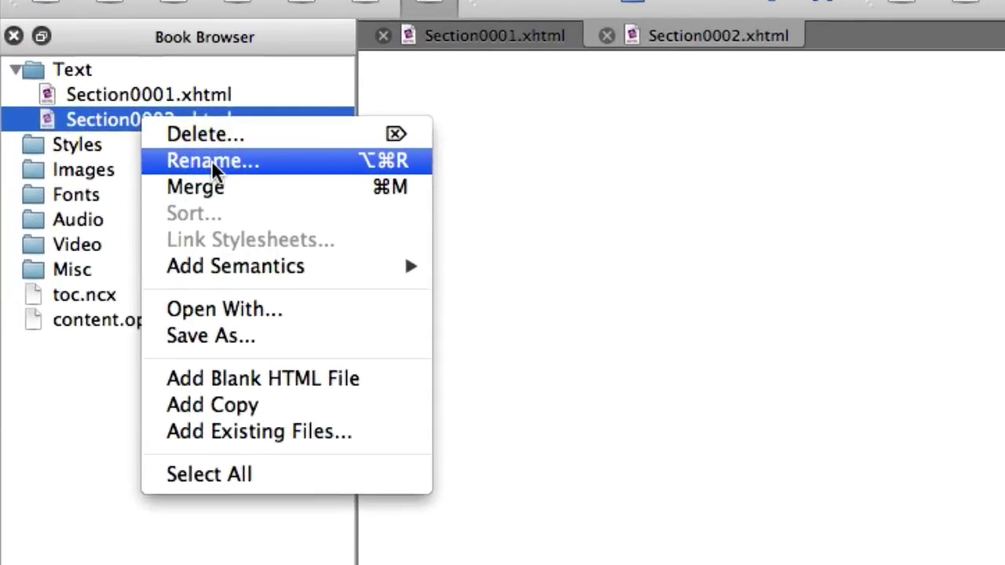
left_click(211, 161)
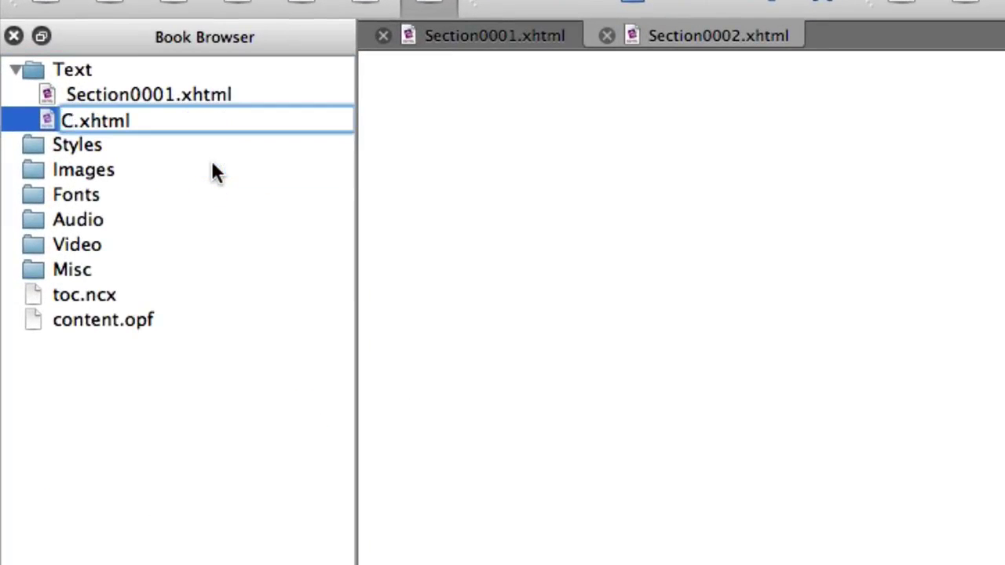
key("BackSpace")
type("cover")
key("Return")
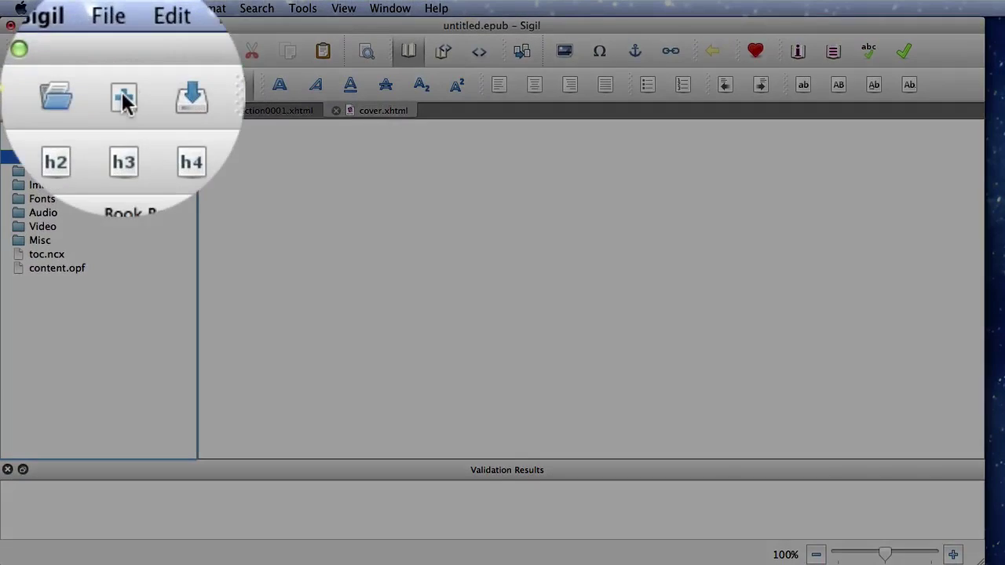
- Add the existing Commander Zed image from the Pictures folder to the book
left_click(123, 99)
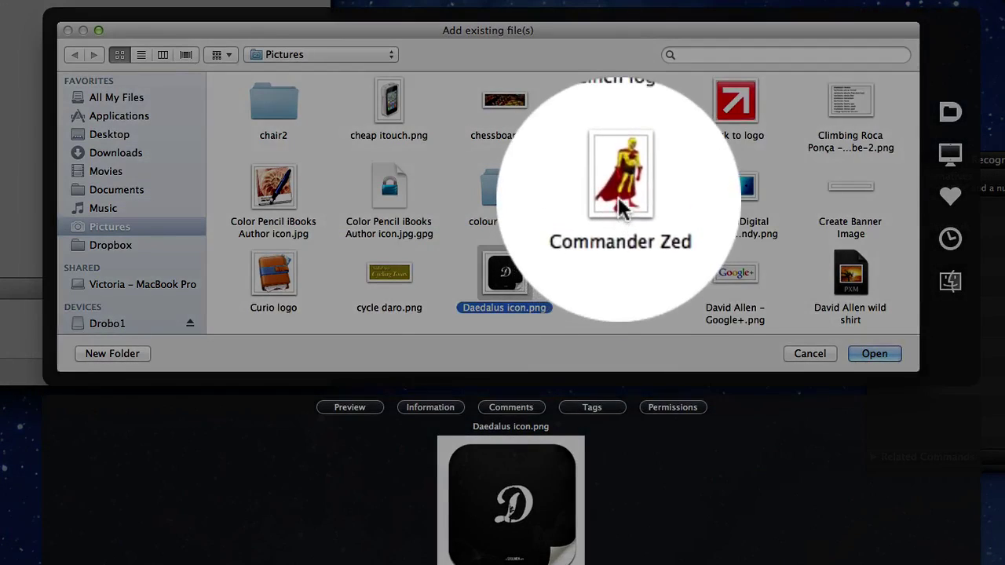
left_click(620, 196)
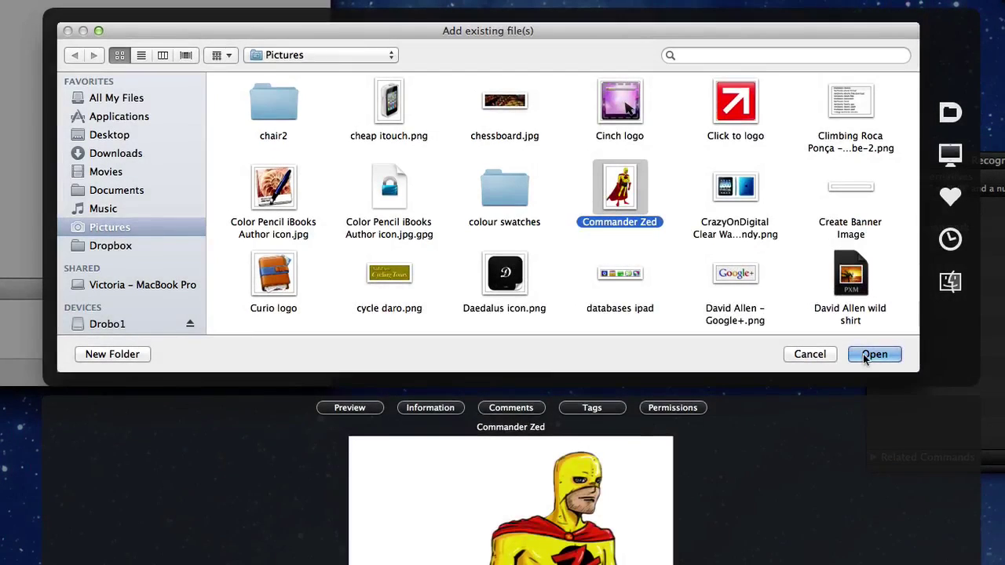
left_click(863, 354)
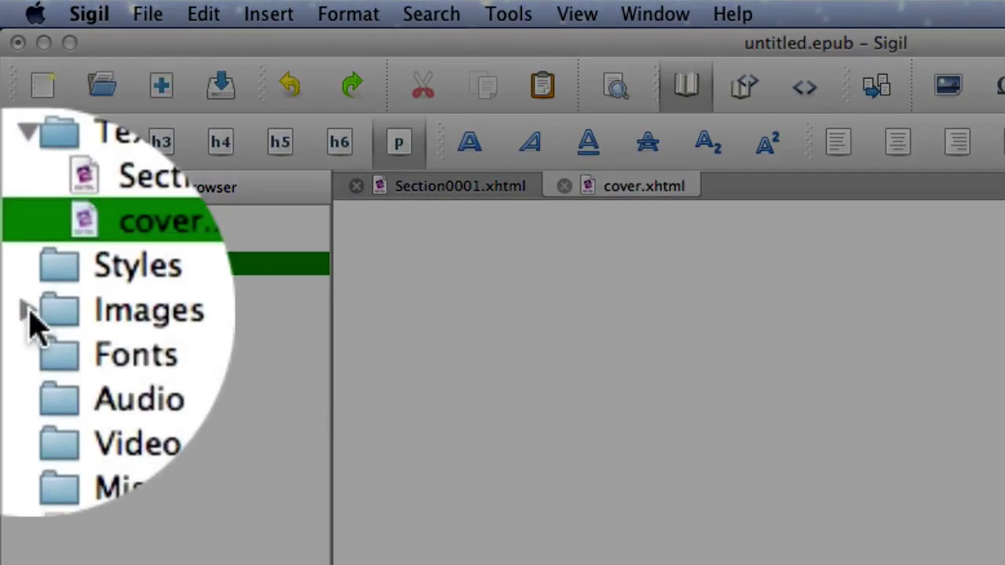
- Assign the Cover Image semantics to Commander Zed.png in the Images folder
left_click(14, 310)
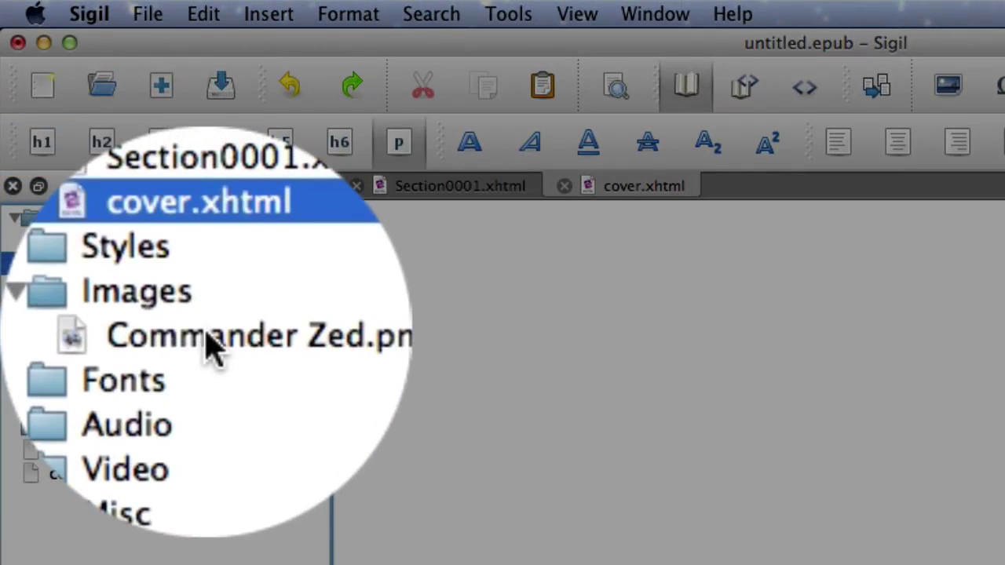
right_click(208, 336)
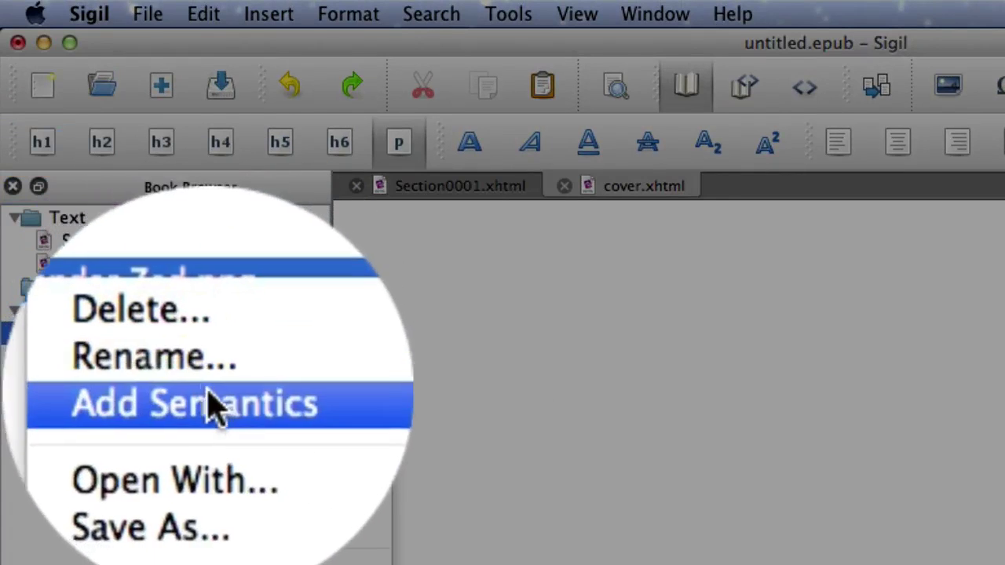
mouse_move(209, 402)
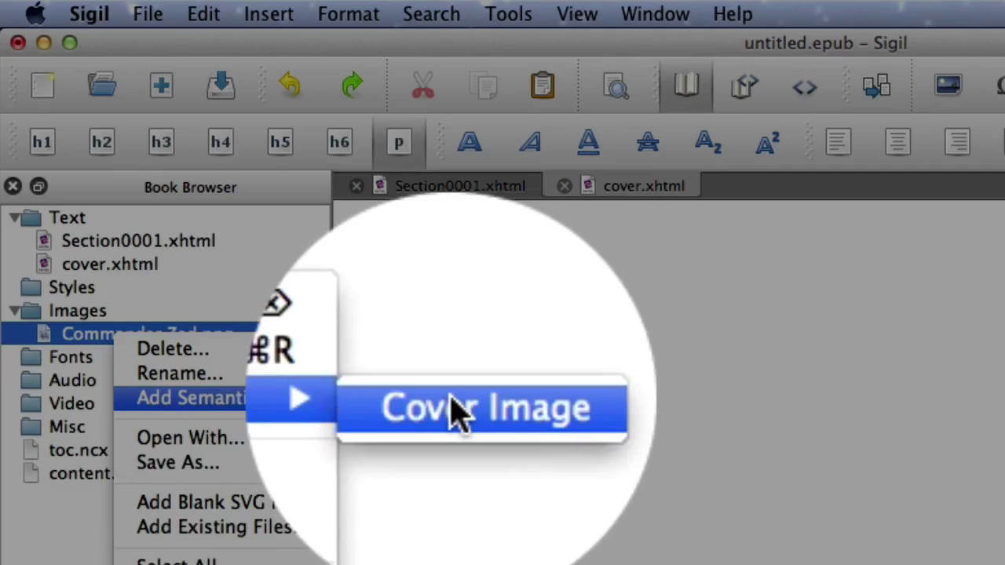
left_click(453, 410)
- Assign the Cover semantics to cover.xhtml and move it ahead of Section0001.xhtml in the Text folder
left_click(157, 267)
right_click(157, 267)
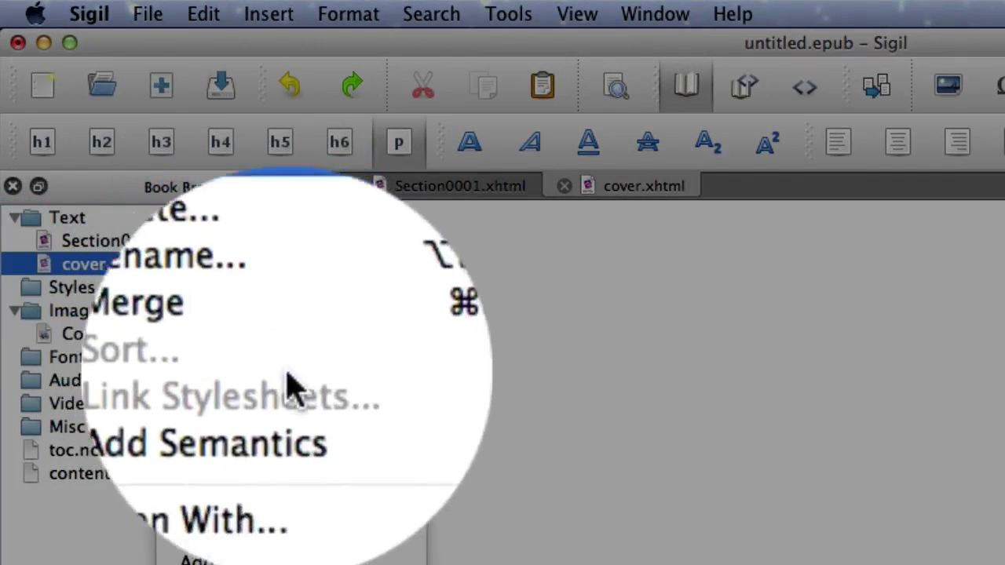
mouse_move(309, 409)
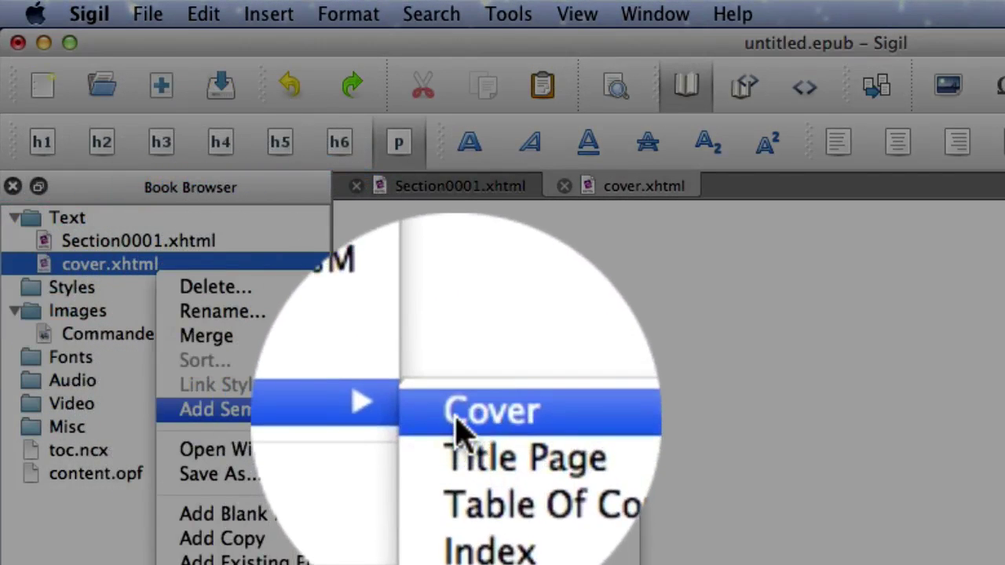
left_click(458, 422)
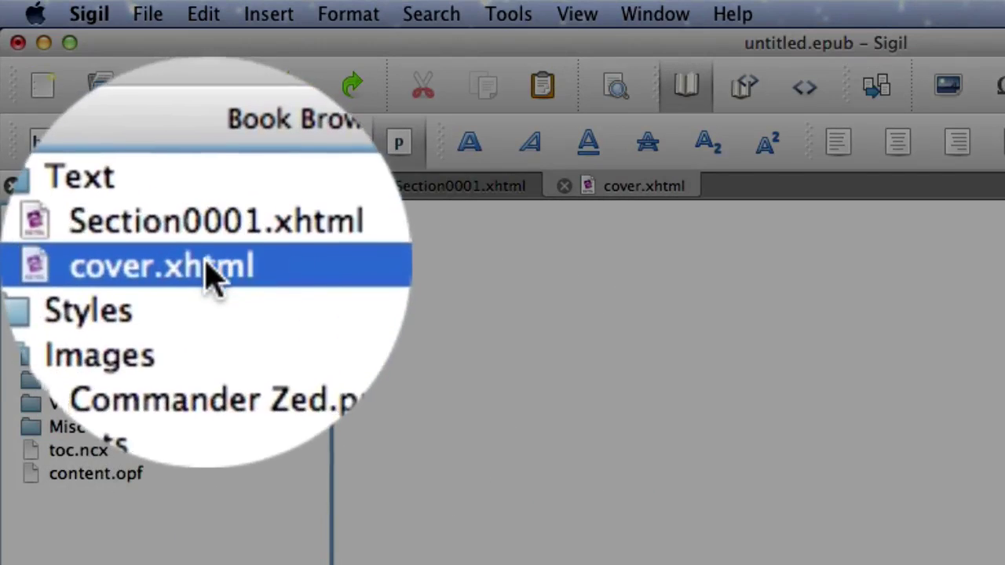
mouse_move(206, 262)
left_mouse_down()
mouse_move(207, 220)
mouse_move(206, 247)
left_mouse_up()
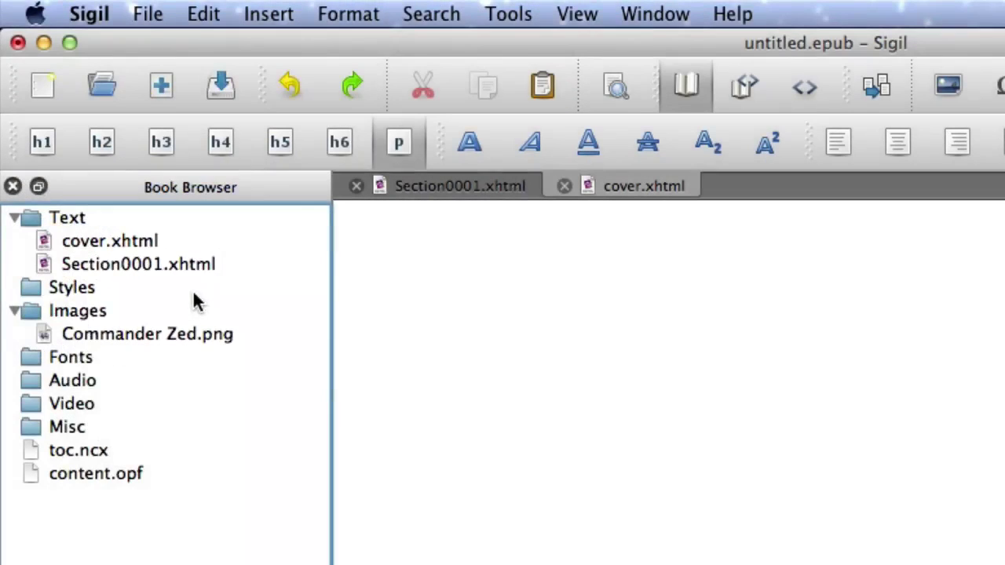
- Insert Commander Zed.png into the cover.xhtml page and centre it
left_click(145, 243)
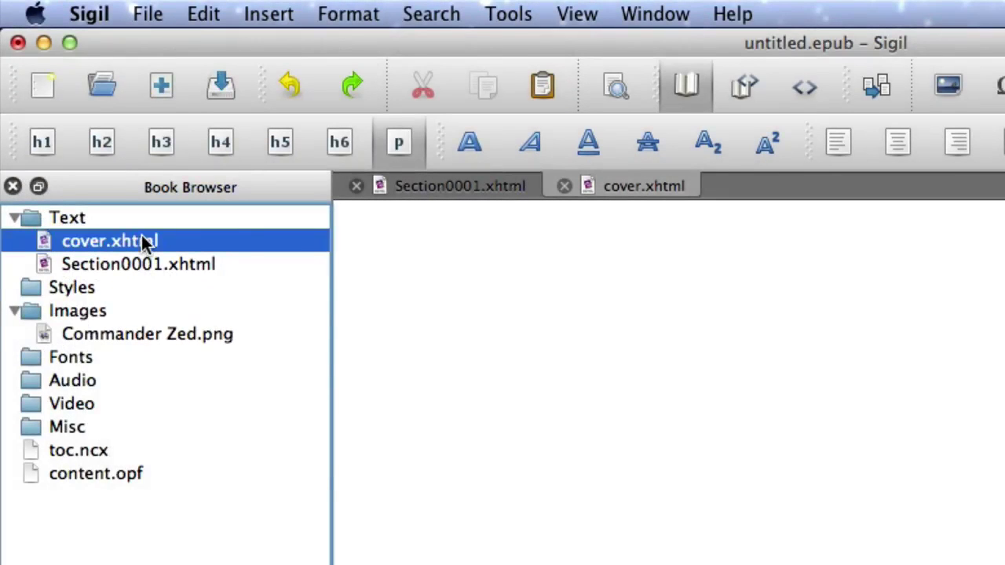
left_click(610, 190)
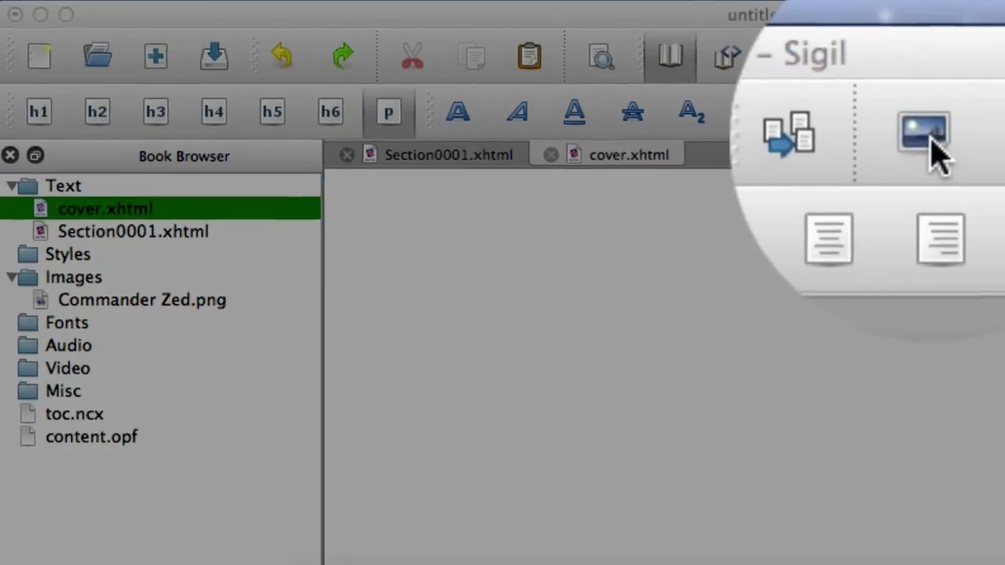
left_click(934, 153)
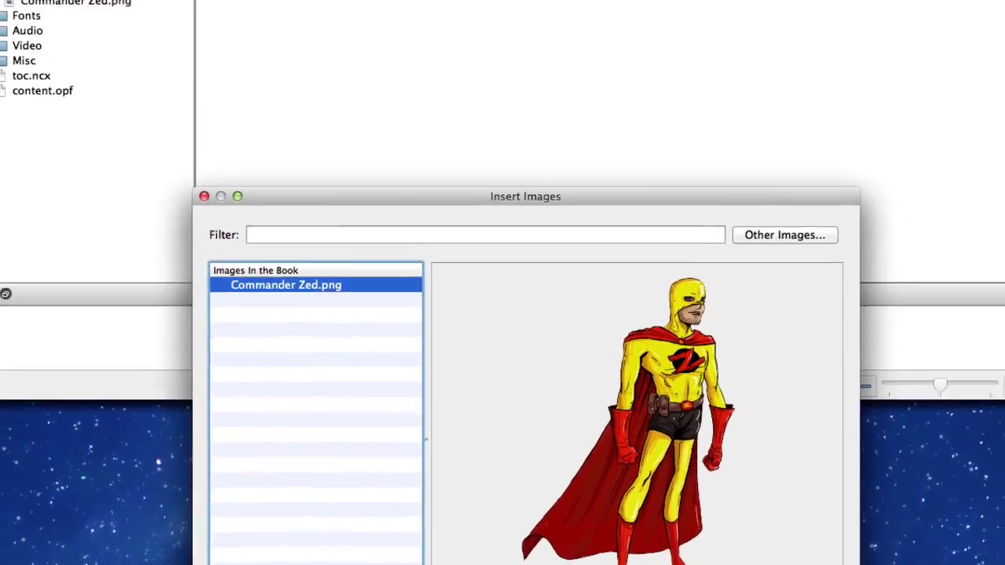
left_click(859, 536)
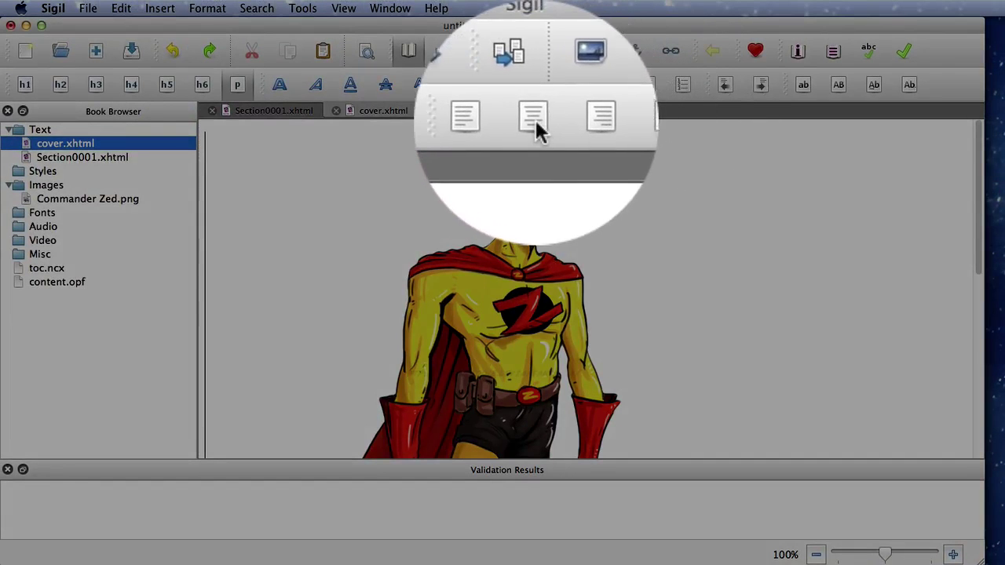
left_click(533, 85)
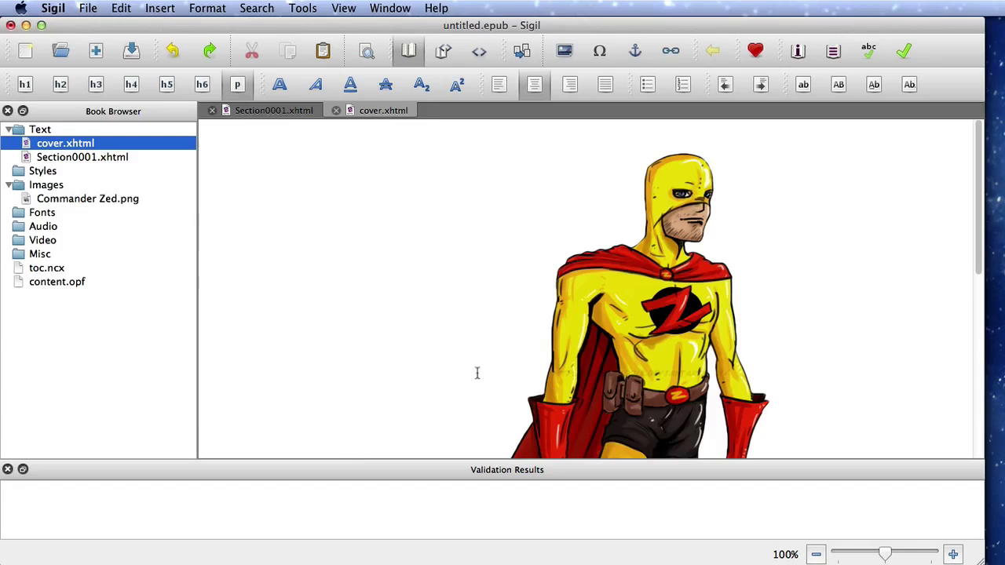
- Generate the table of contents with all h2 and h3 headings included, and save the book as Commander Zed.epub
left_click(95, 159)
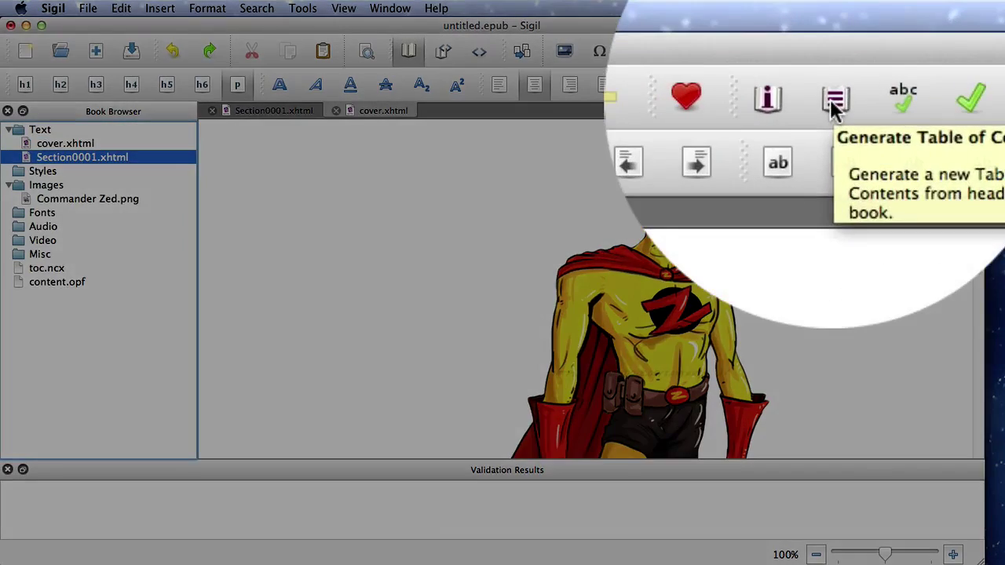
left_click(833, 51)
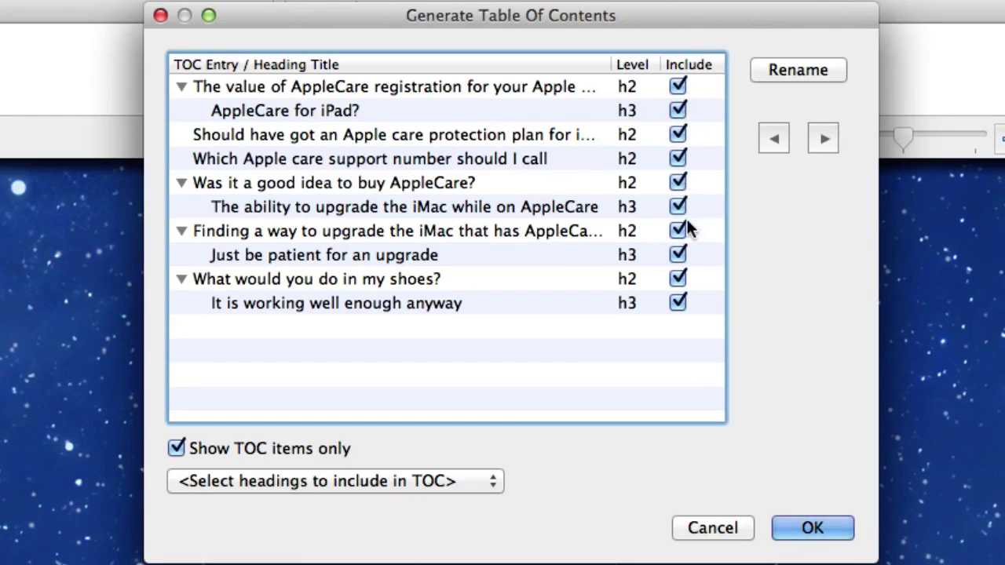
left_click(679, 163)
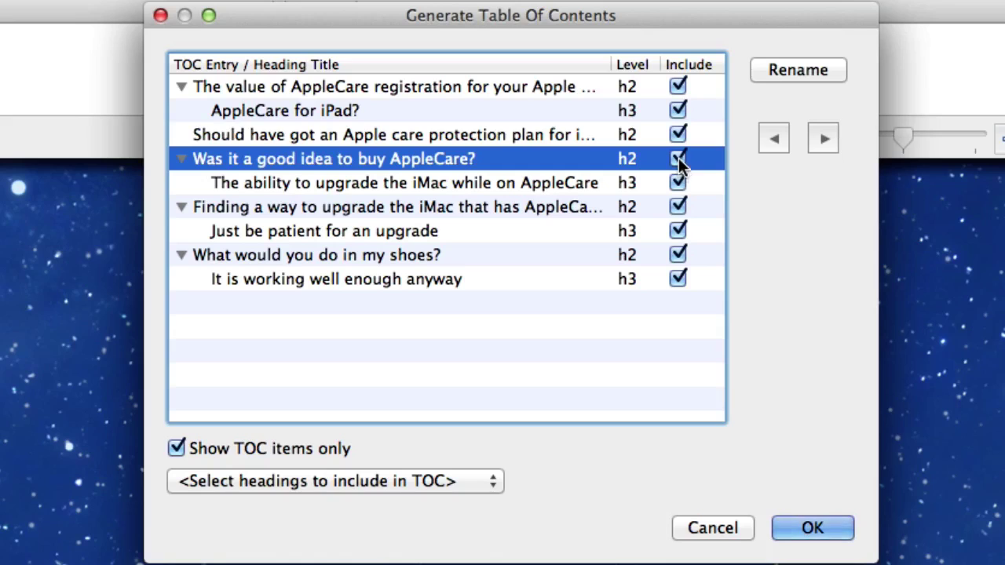
left_click(678, 164)
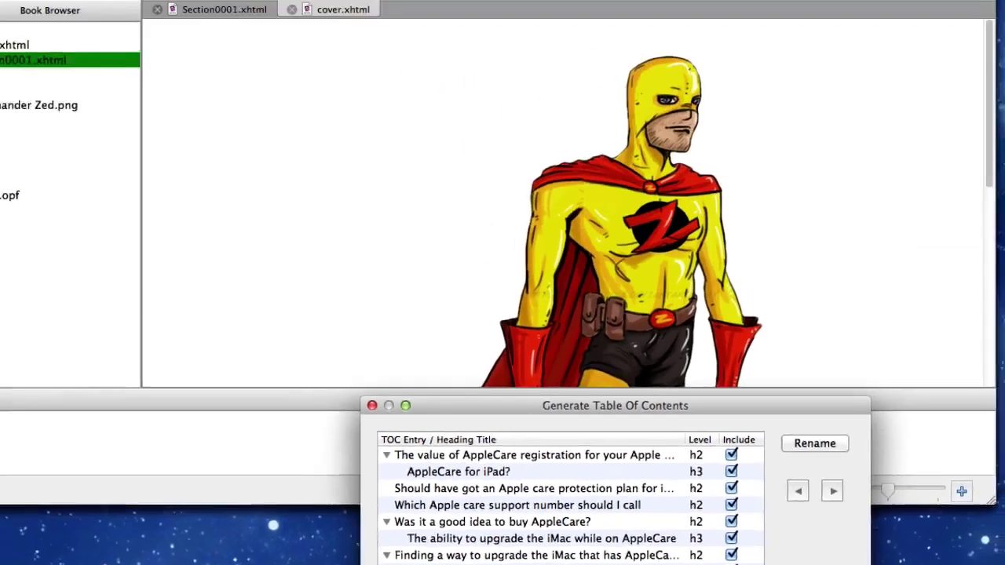
key("Return")
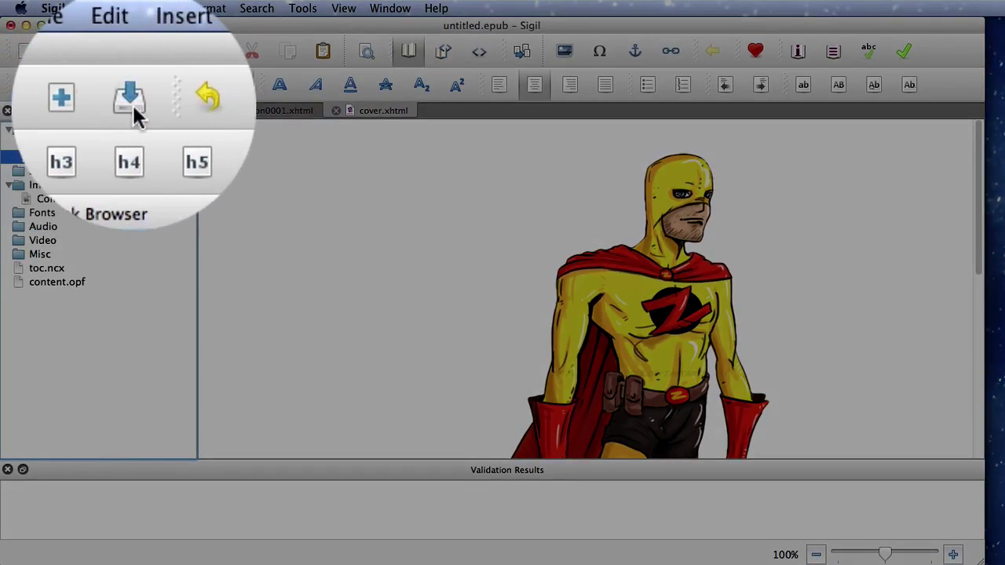
left_click(131, 52)
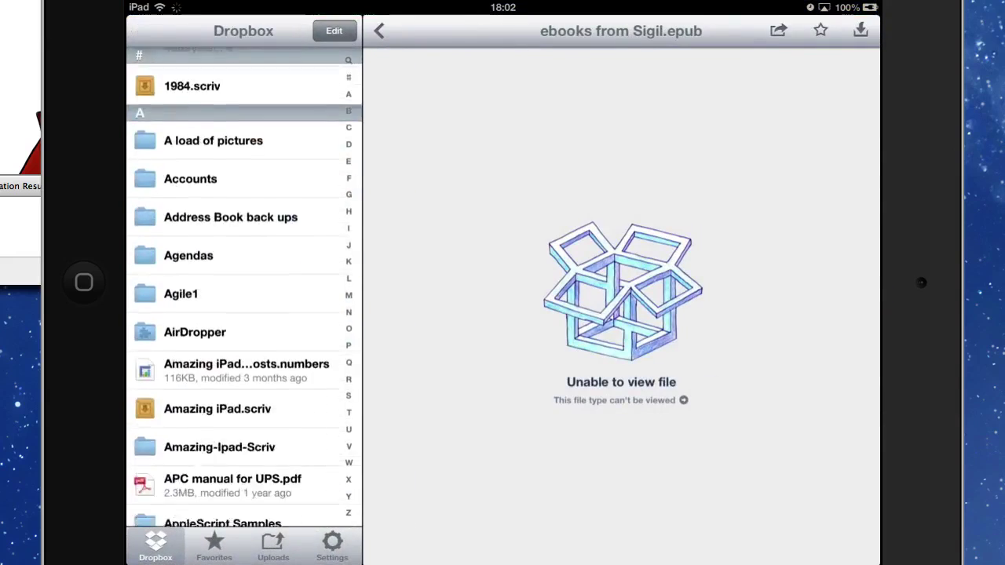
- In Dropbox on the iPad, find Commander Zed.epub in the ePub Docs folder and open it in iBooks
scroll(243, 290, "down", 15)
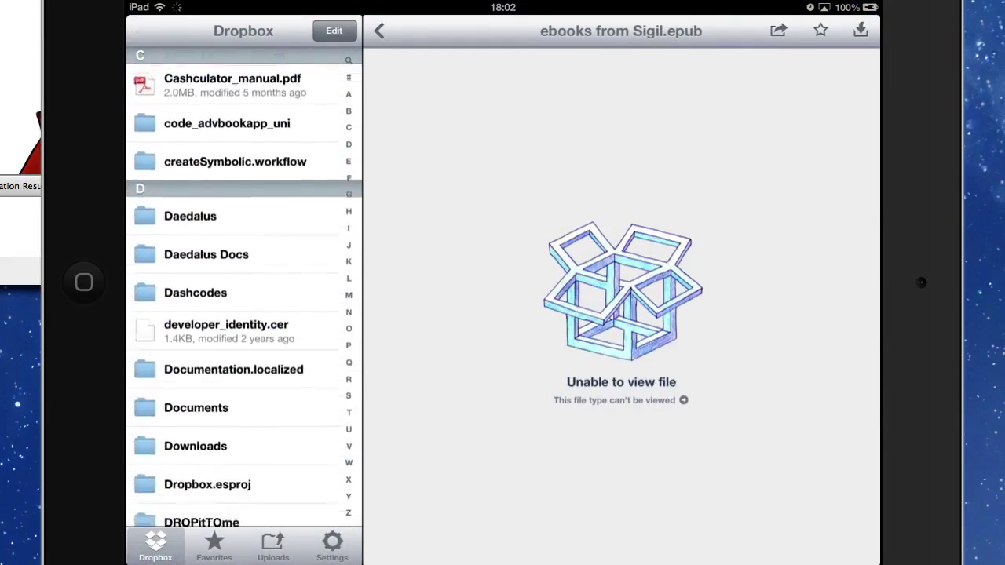
left_click(197, 398)
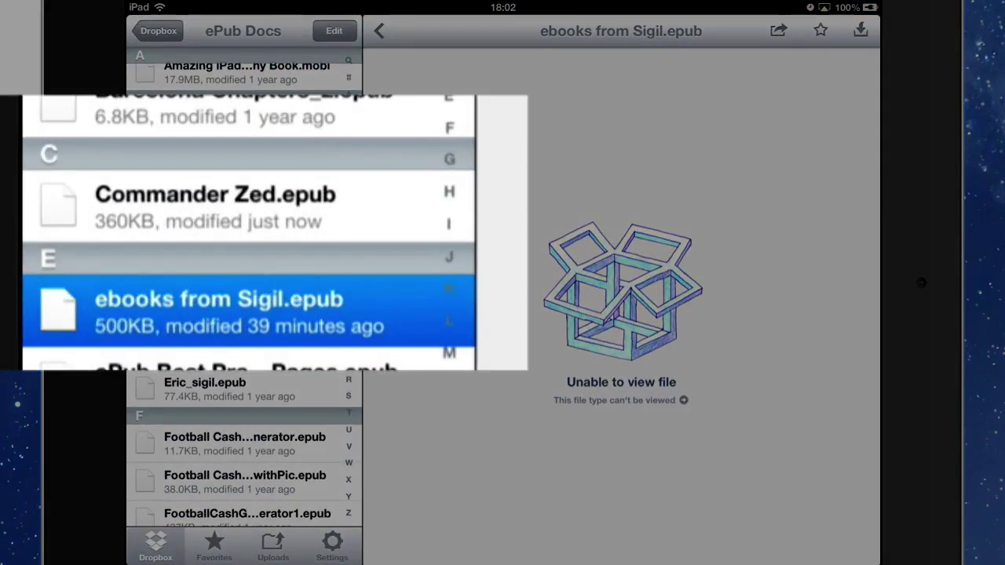
left_click(212, 229)
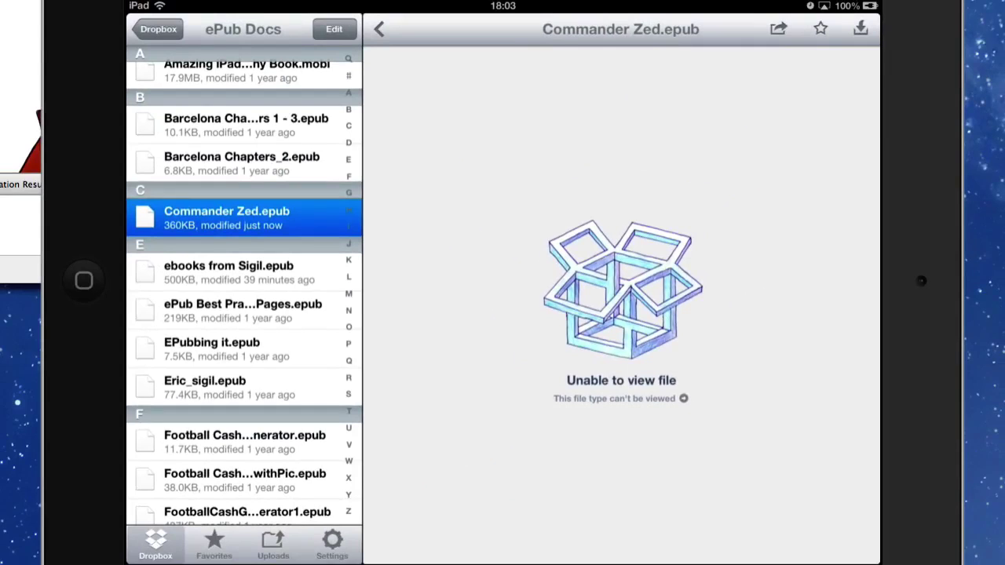
left_click(860, 28)
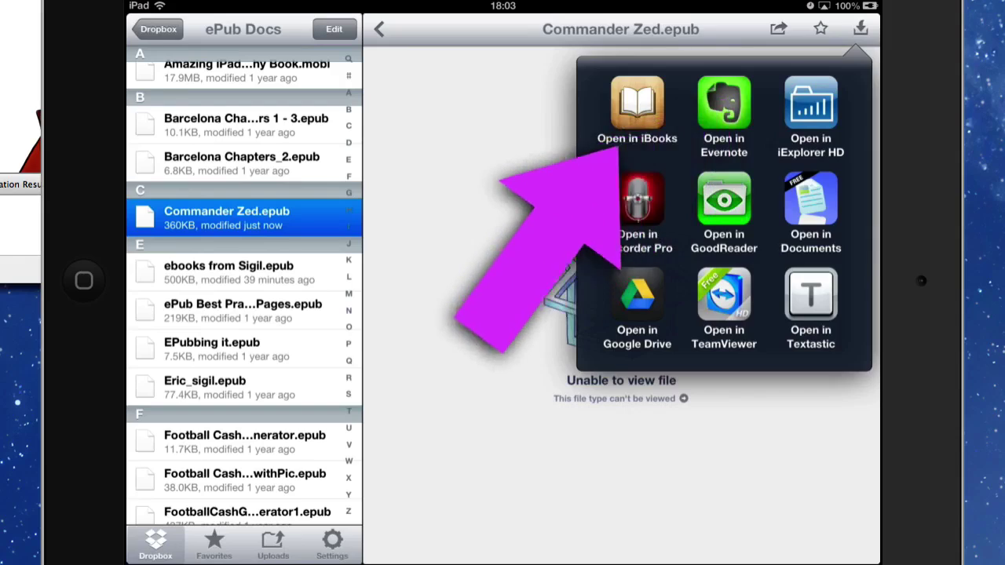
left_click(637, 110)
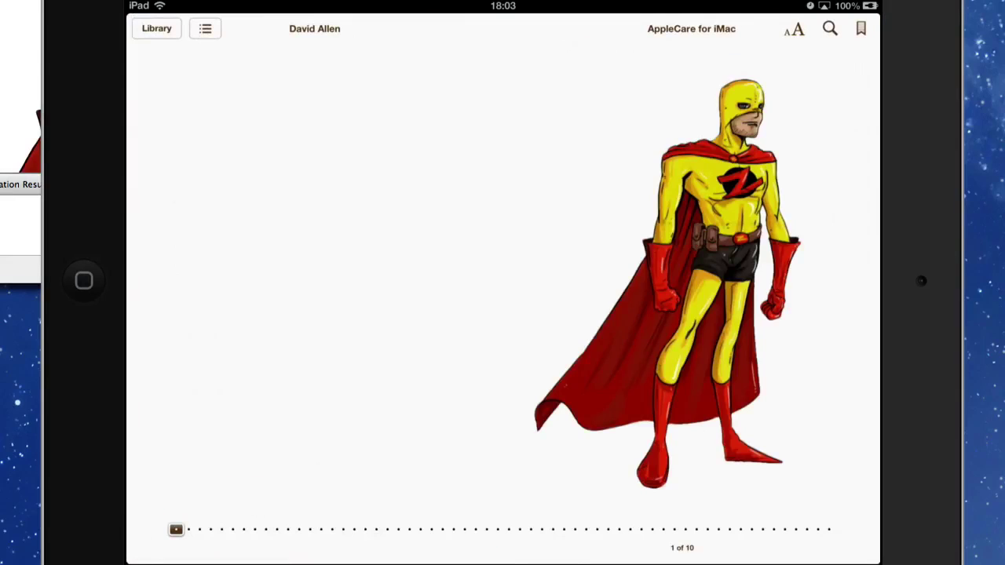
- Check the book's cover on the iBooks library shelf, reopen the book and display its table of contents
left_click(156, 28)
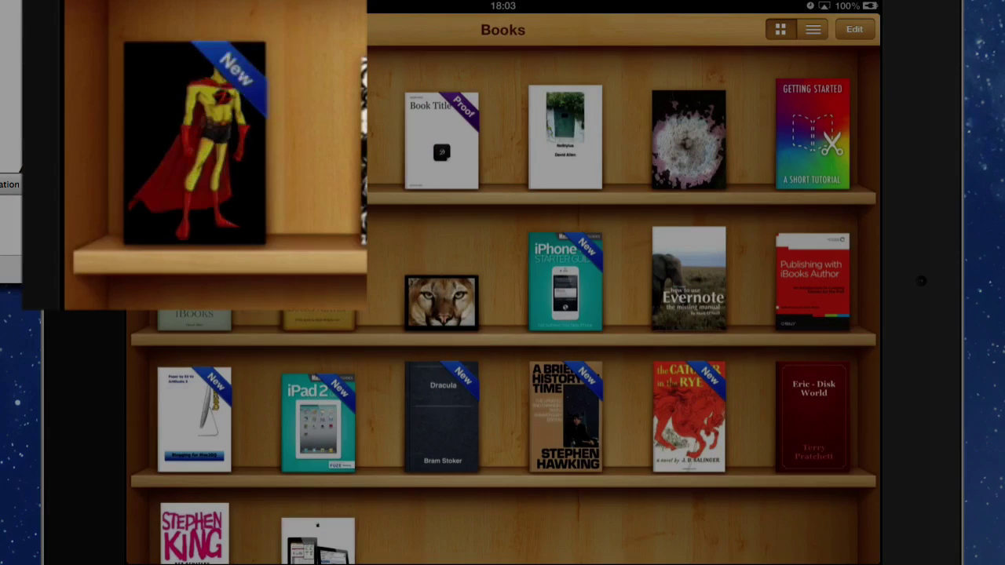
left_click(565, 138)
left_click(205, 28)
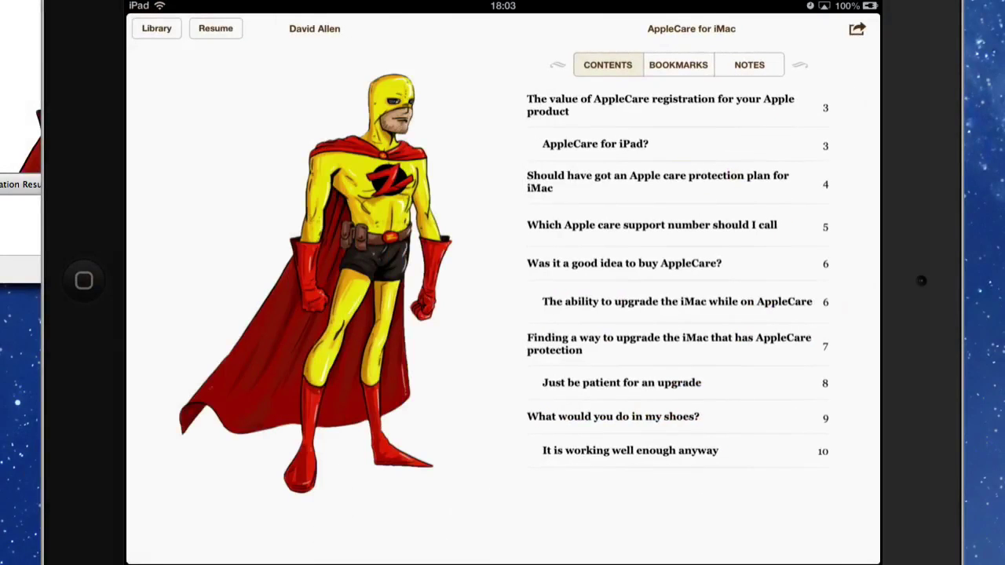
- Open "The value of AppleCare registration for your Apple product" from the contents and skip to the book's last page
scroll(677, 274, "down", 2)
scroll(677, 275, "up", 3)
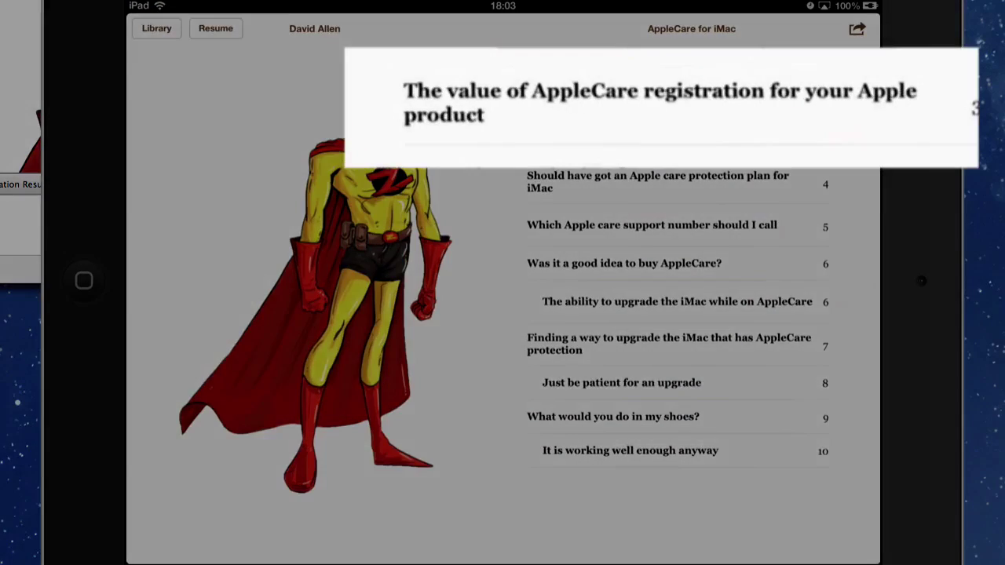
left_click(660, 104)
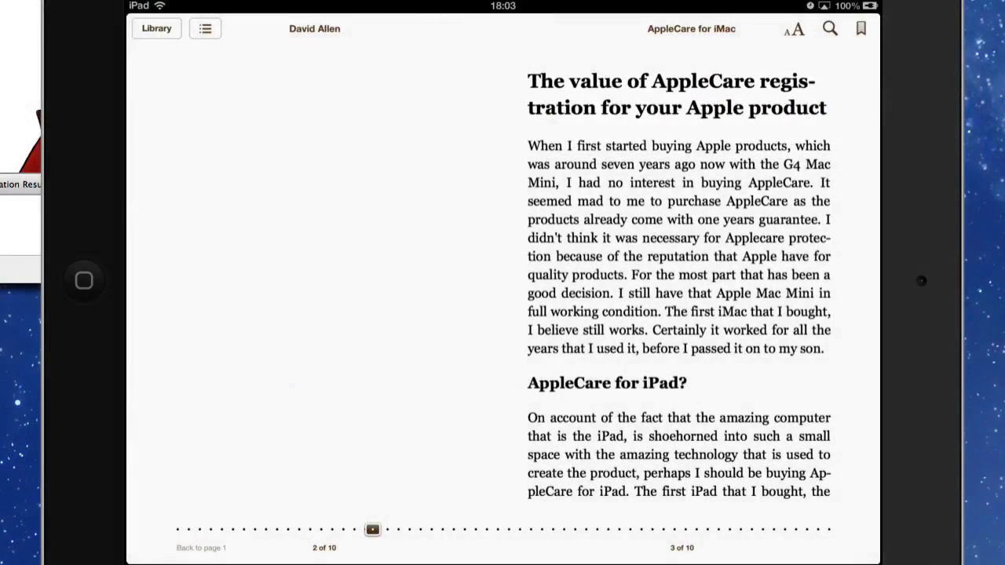
left_click_drag(372, 529, 830, 529)
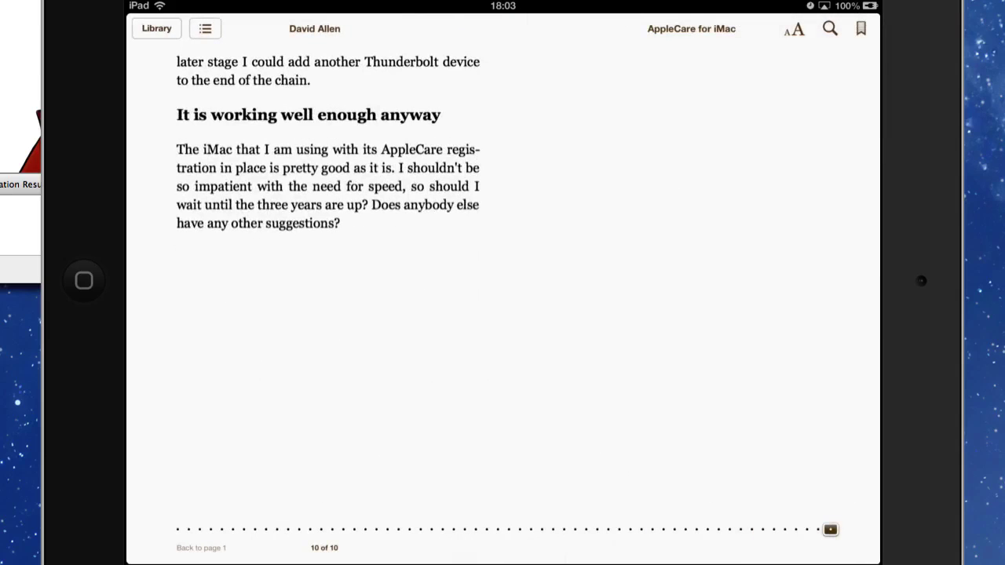